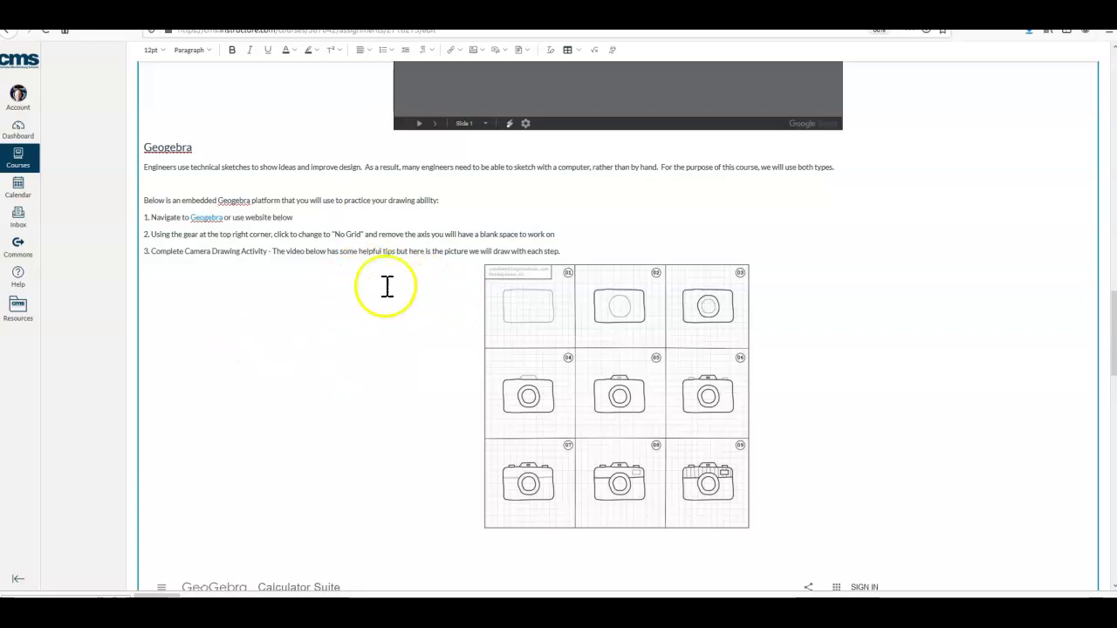
Review the camera drawing assignment and open the GeoGebra Calculator Suite website linked in its first instruction.
scroll(334, 307, down, 4)
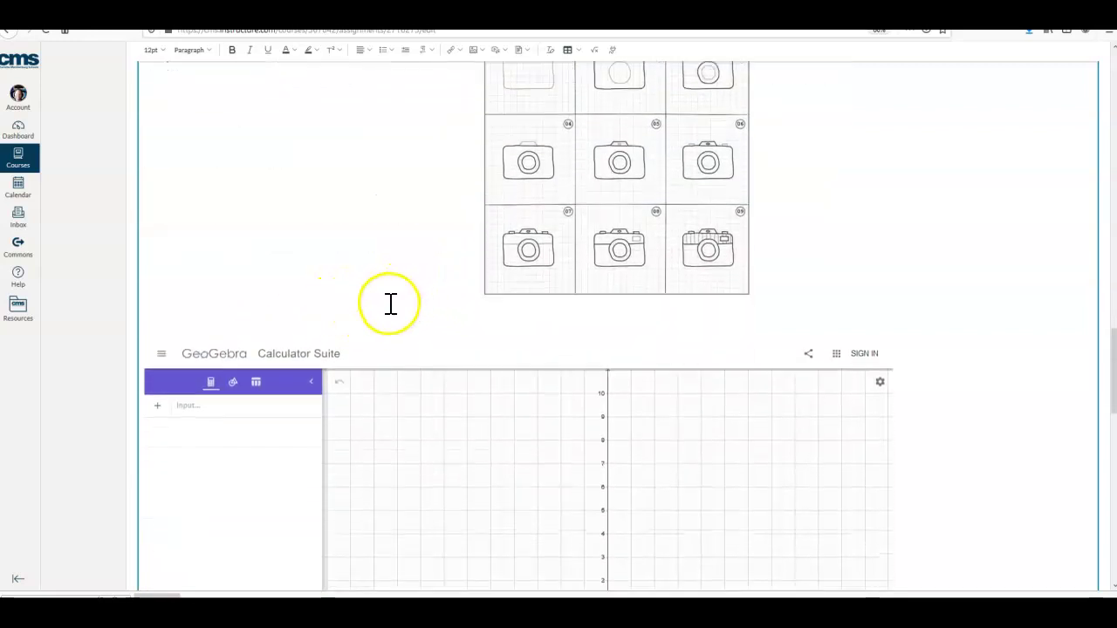
scroll(532, 315, down, 2)
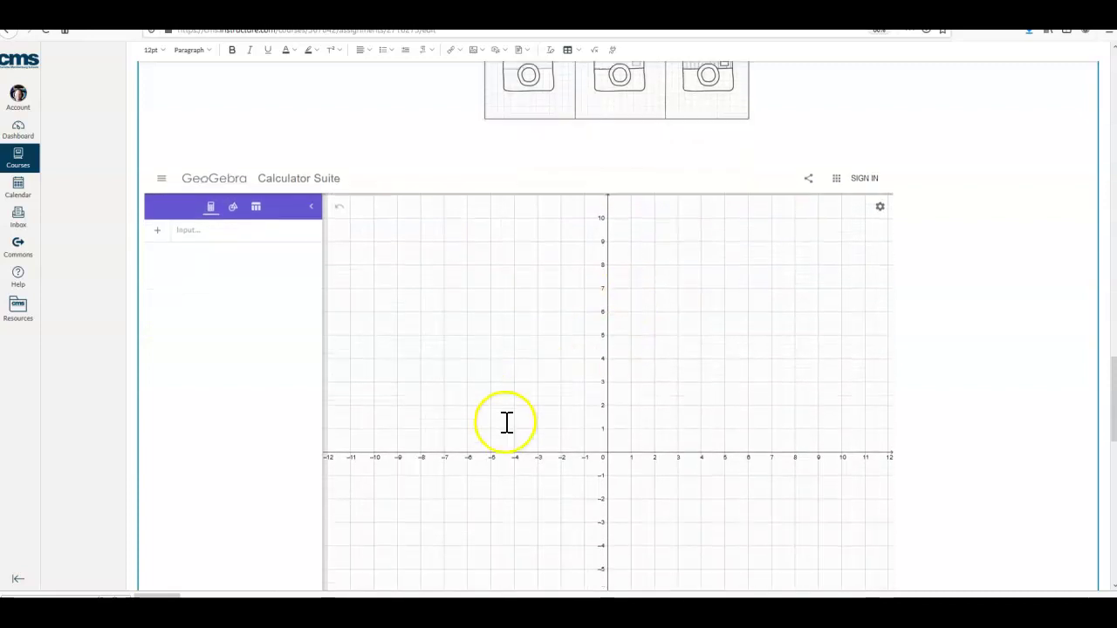
scroll(601, 381, up, 3)
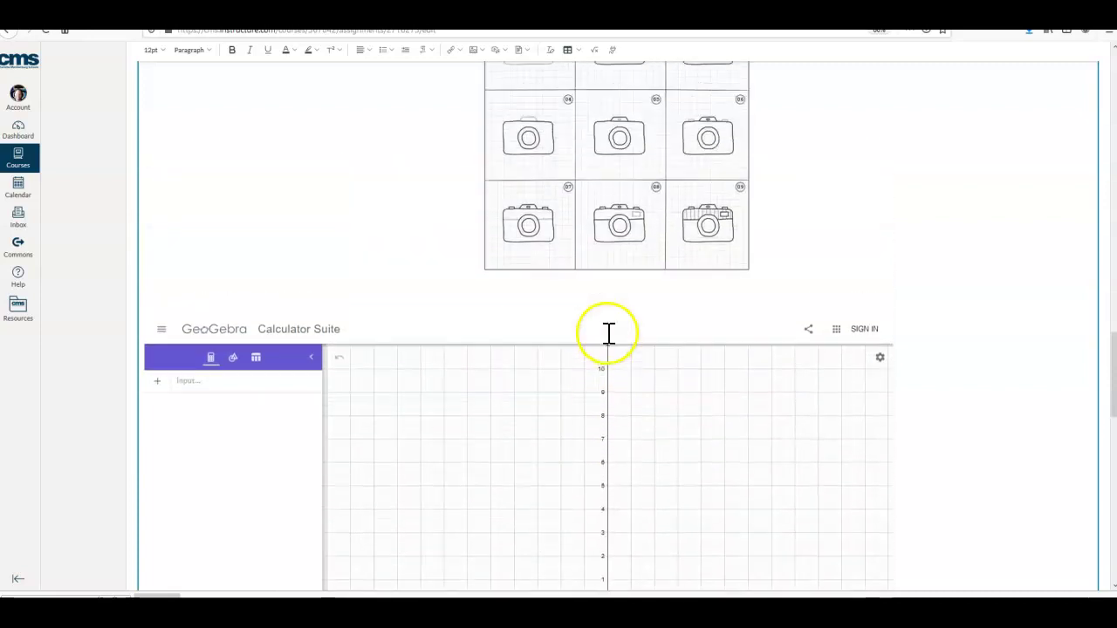
scroll(593, 218, up, 2)
scroll(511, 236, down, 5)
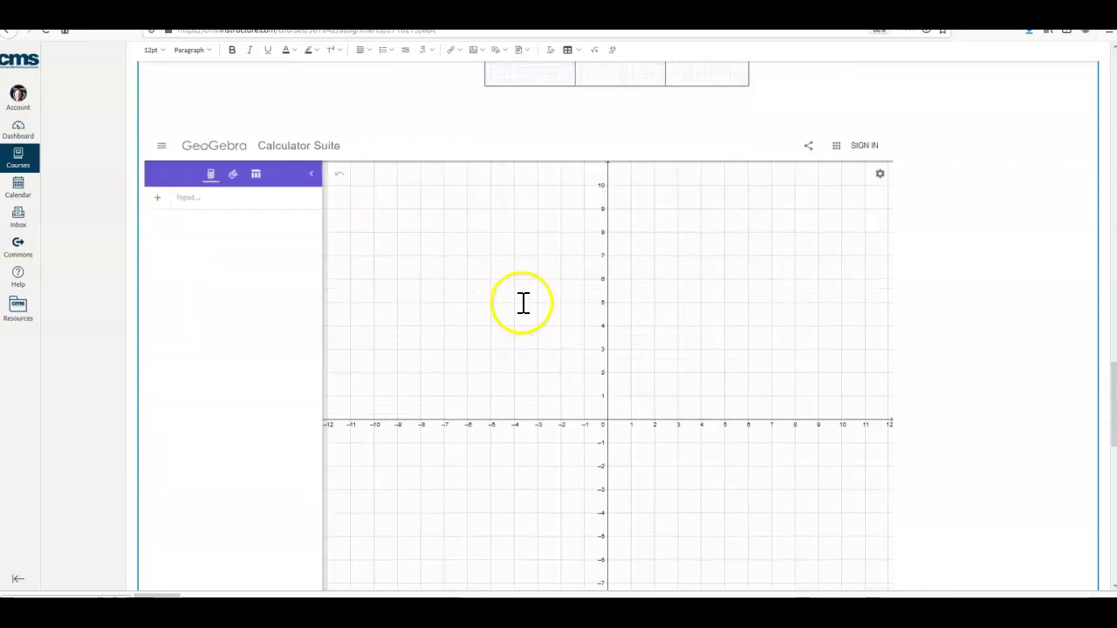
scroll(528, 311, up, 7)
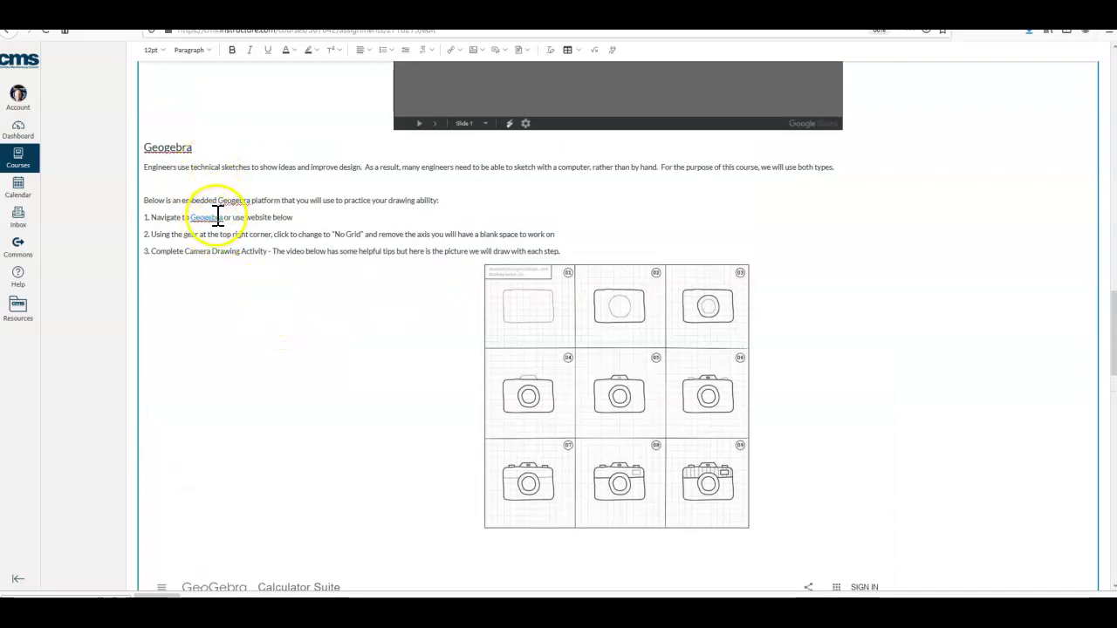
click(212, 219)
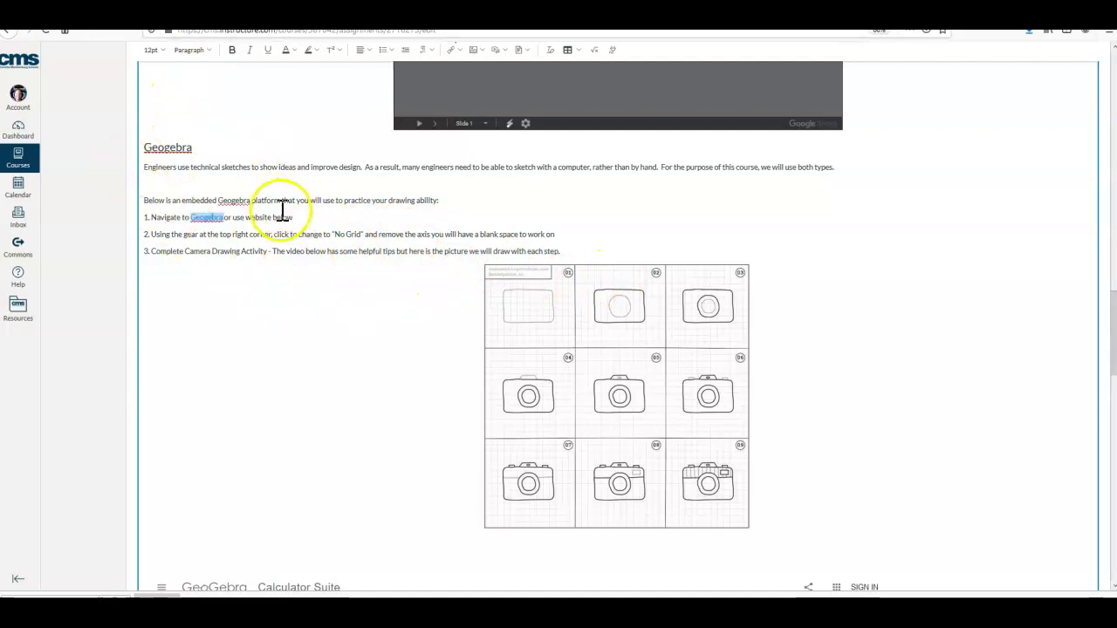
click(185, 12)
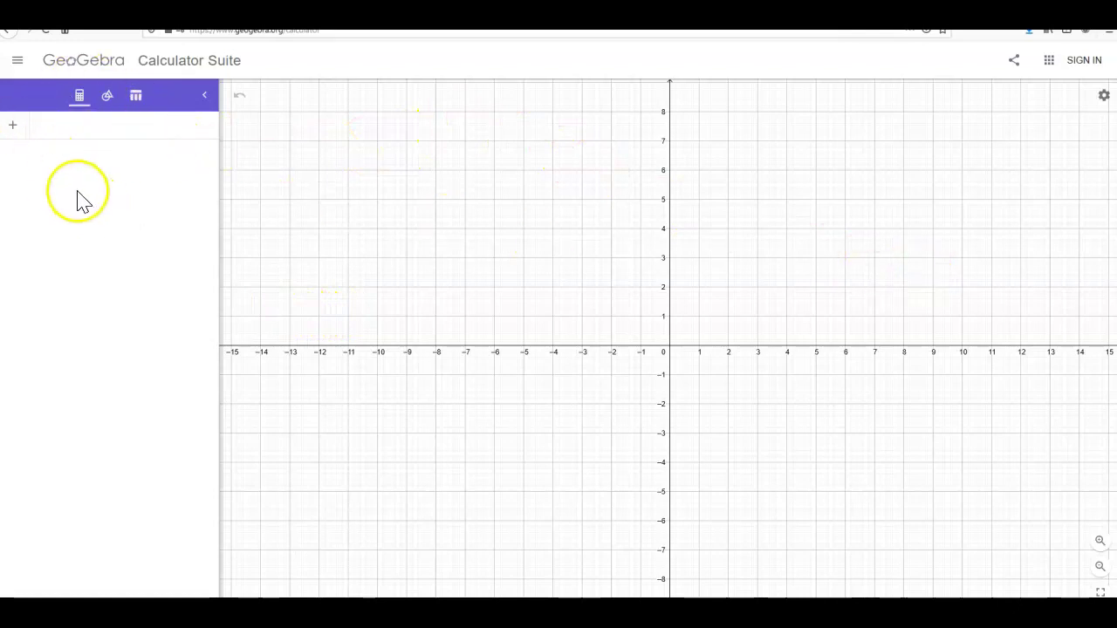
Look over the tools and table views of the calculator, ending with the drawing tools shown.
click(107, 98)
scroll(110, 319, down, 3)
scroll(120, 353, up, 3)
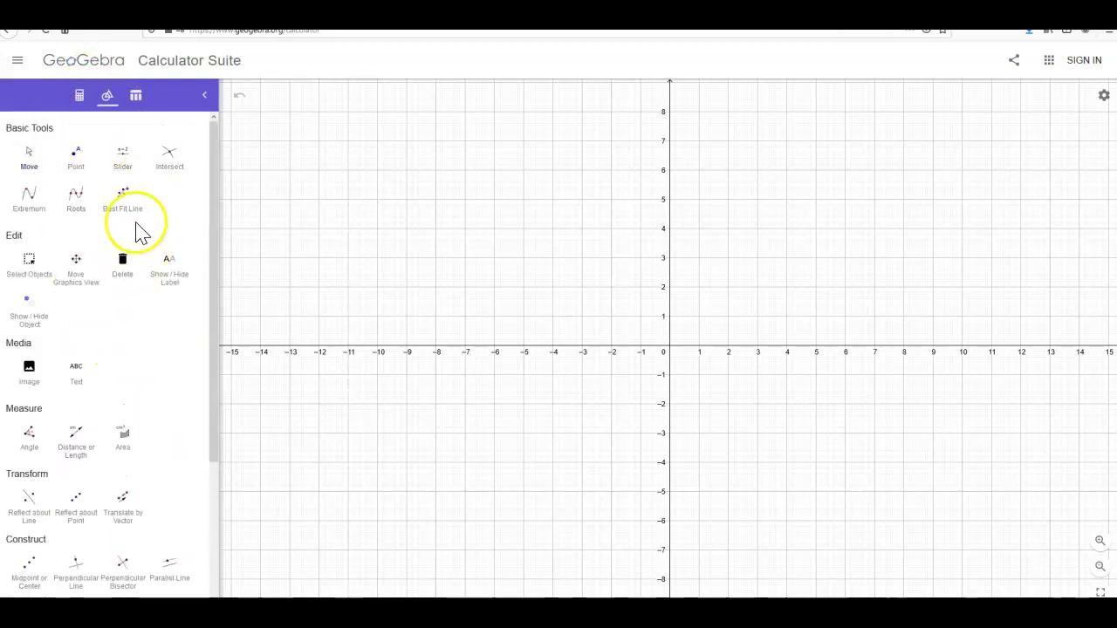
click(137, 97)
click(126, 406)
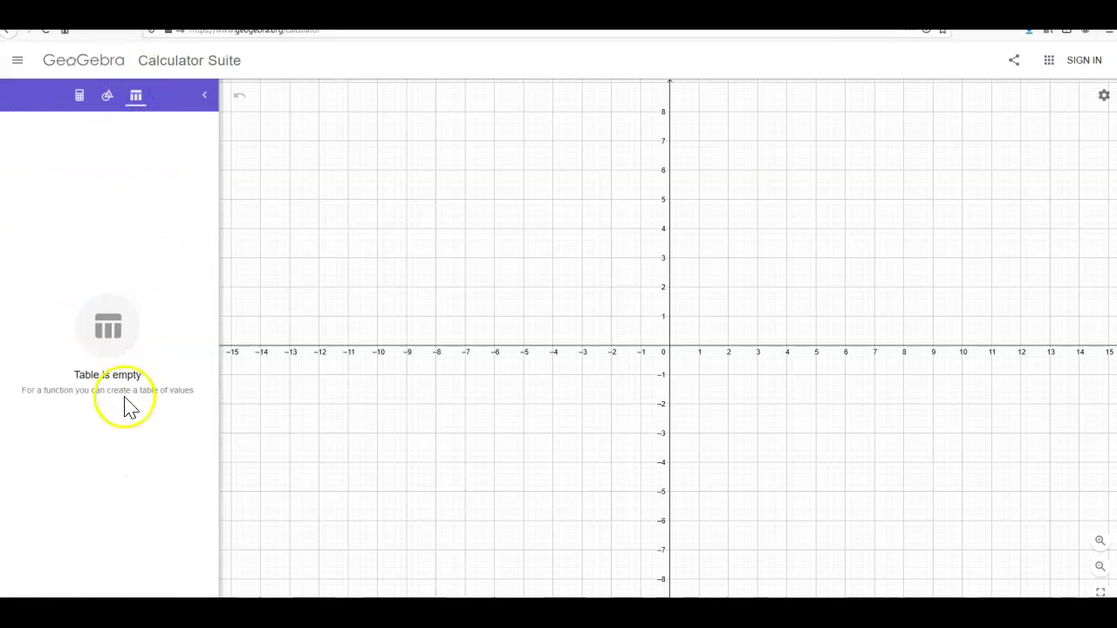
click(107, 98)
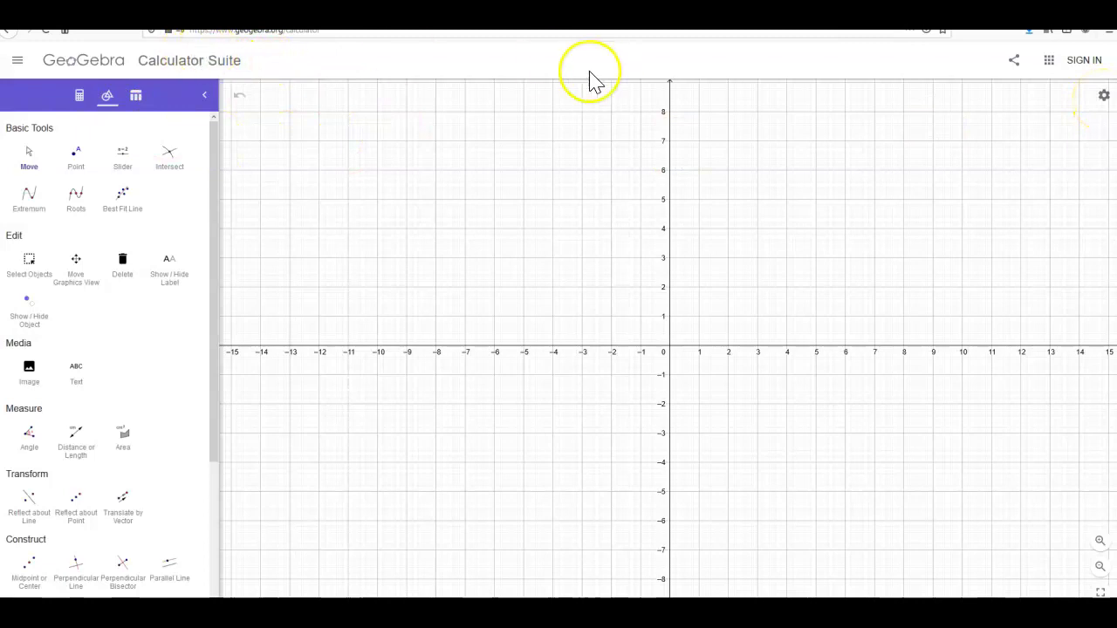
Switch the graphics view to an Isometric grid.
click(1103, 97)
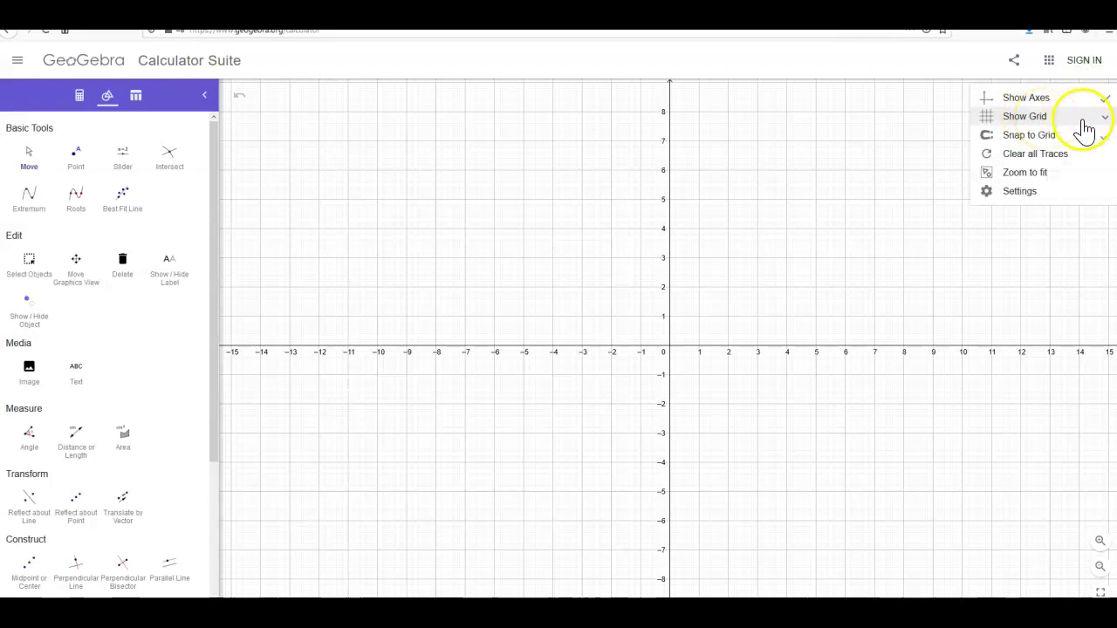
click(1105, 122)
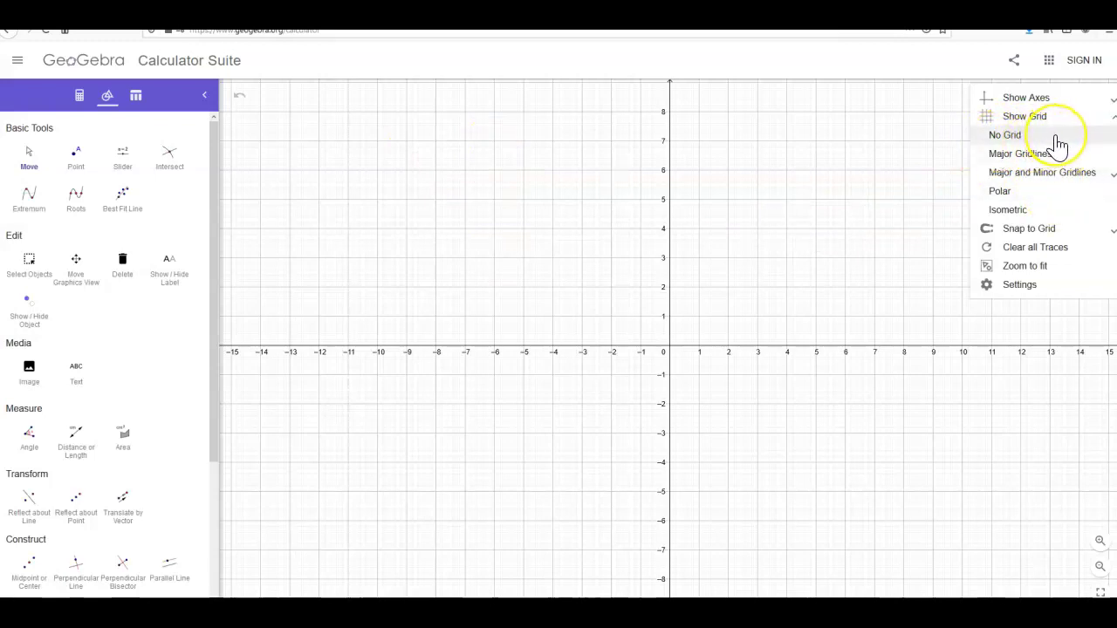
click(1056, 211)
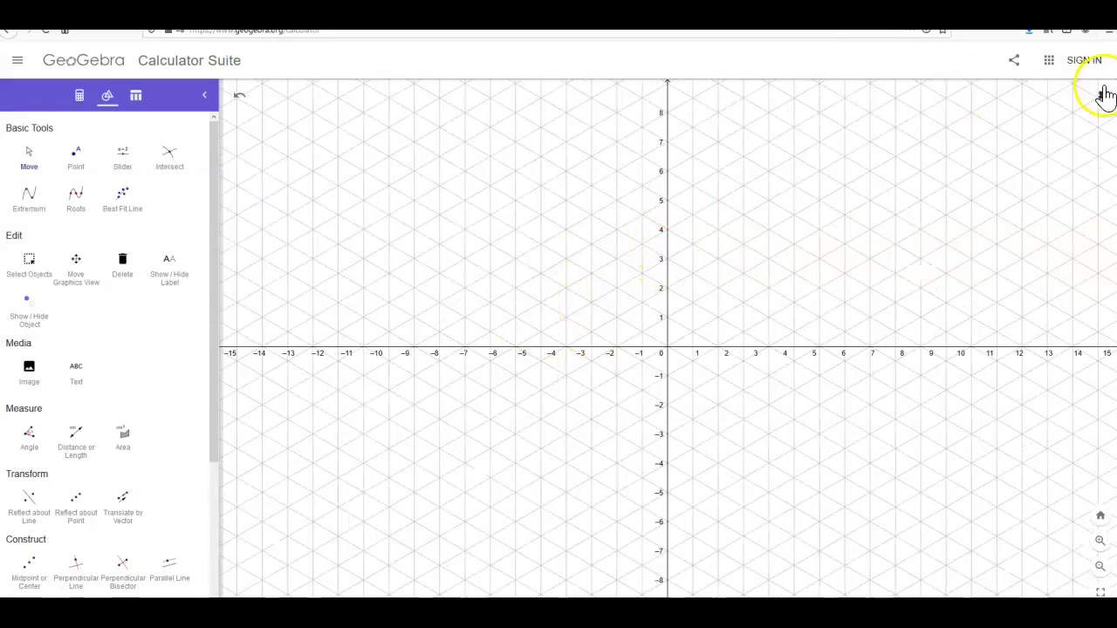
Set the graphics view to No Grid and hide the axes for a blank drawing area.
click(1104, 97)
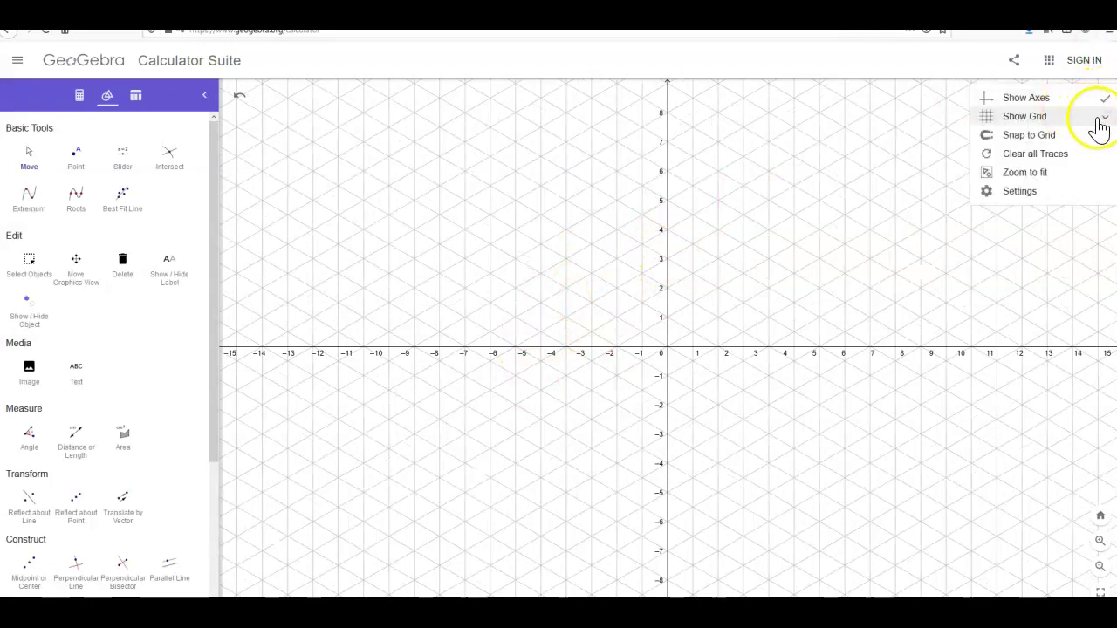
click(1103, 116)
click(1085, 133)
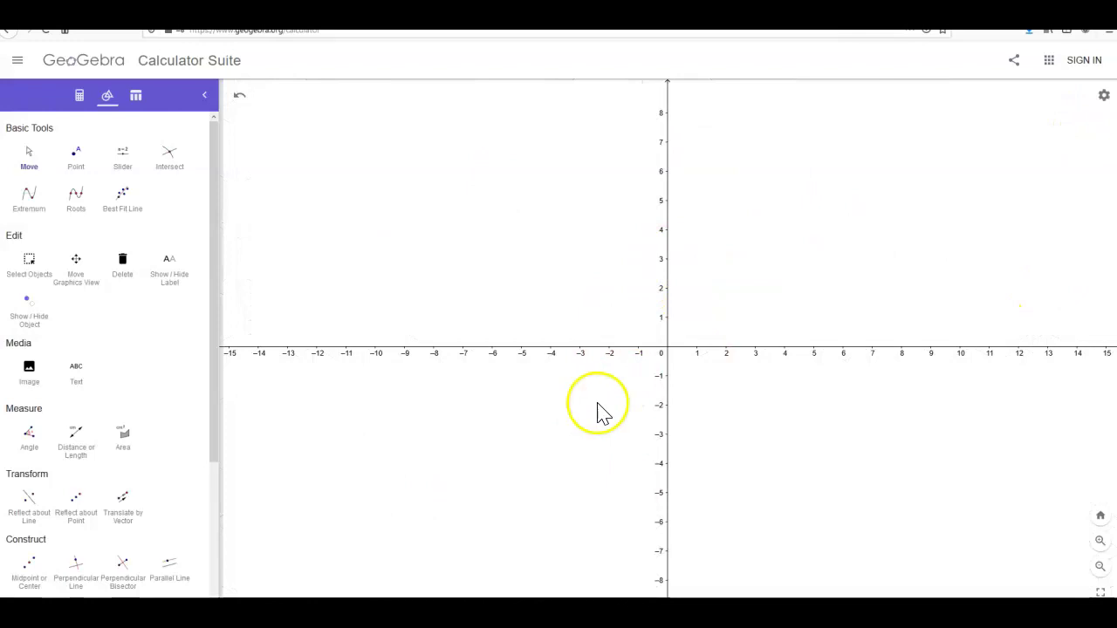
click(1103, 98)
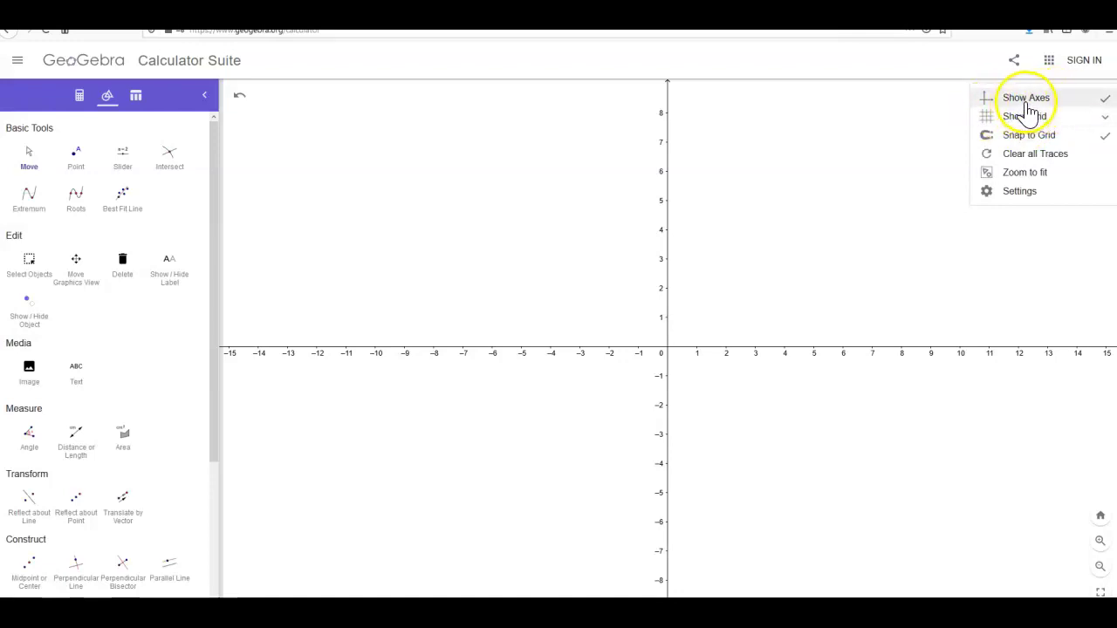
click(1026, 100)
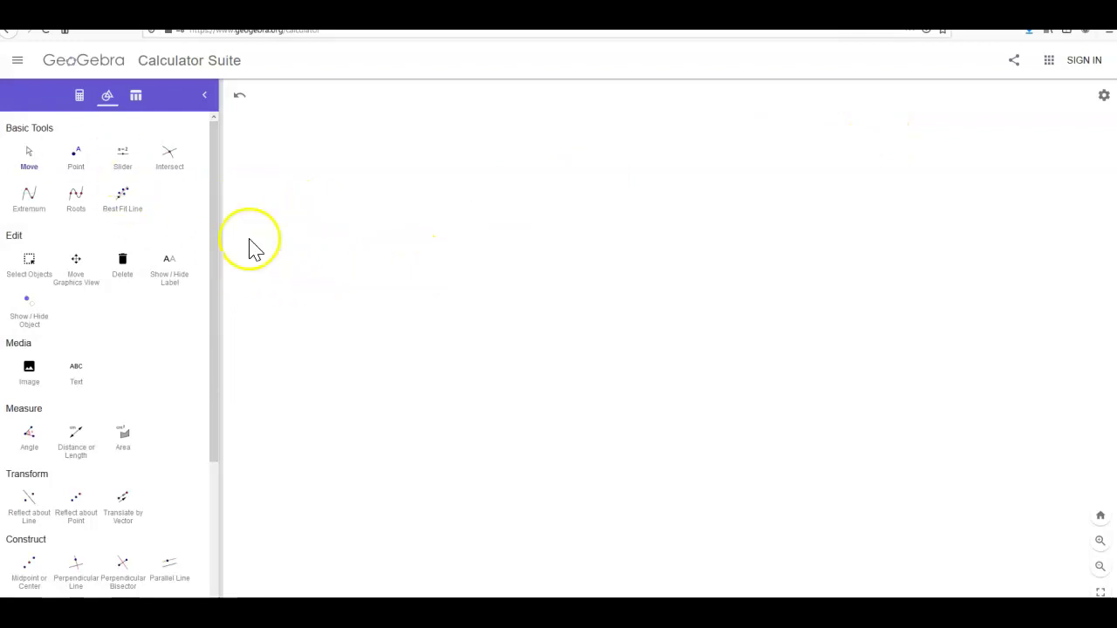
Expand the tool list to include the additional tools and look through its categories down to Others.
drag(218, 150, 199, 515)
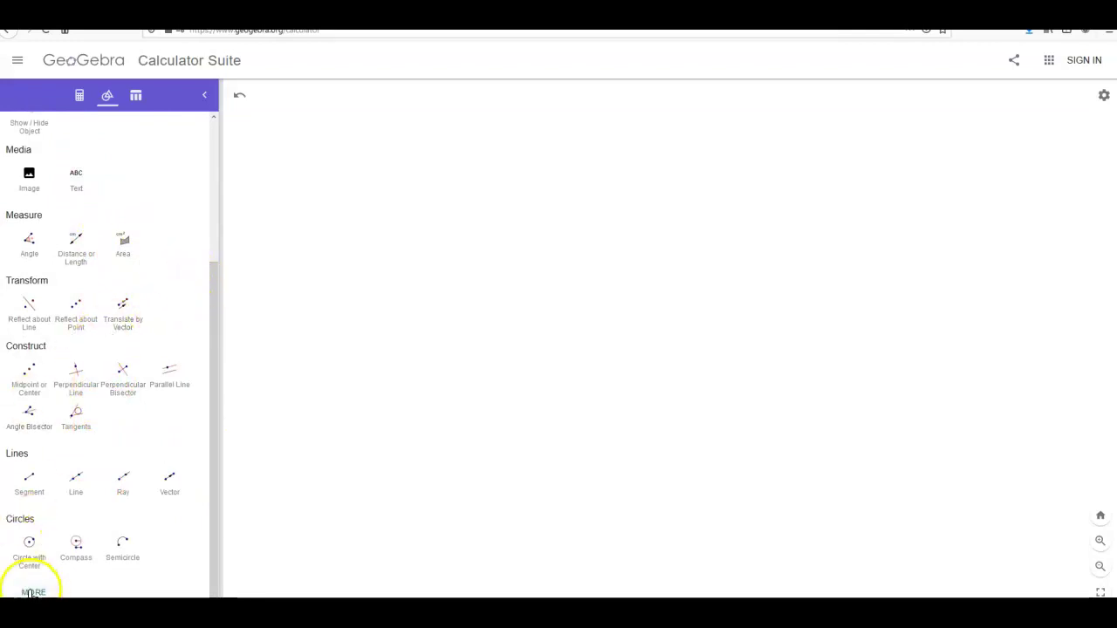
click(33, 593)
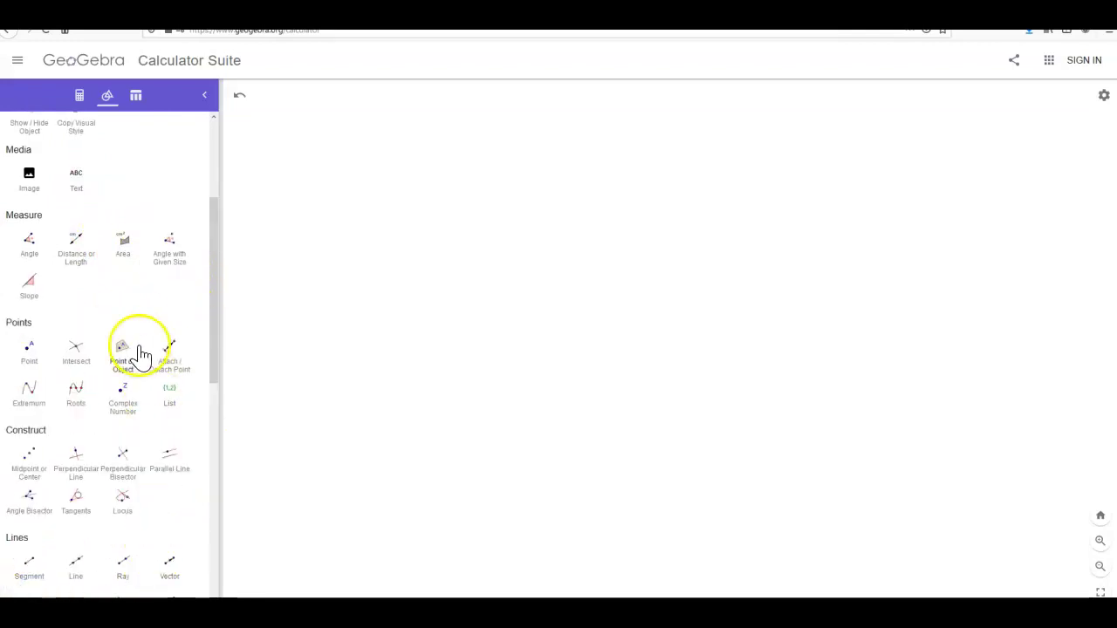
drag(212, 241, 210, 491)
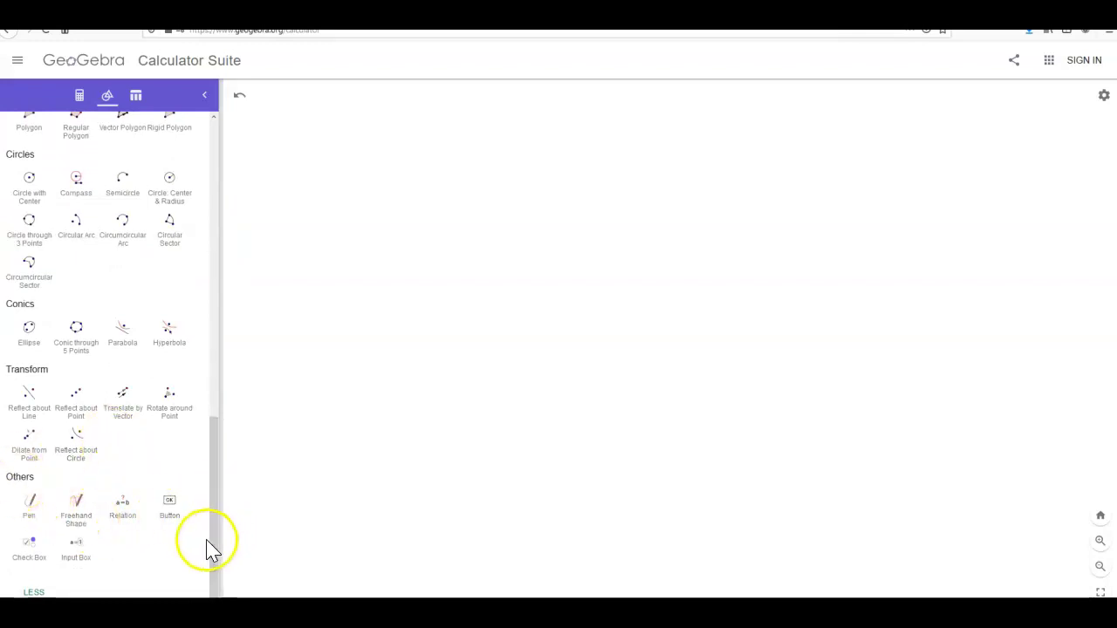
drag(215, 548, 175, 250)
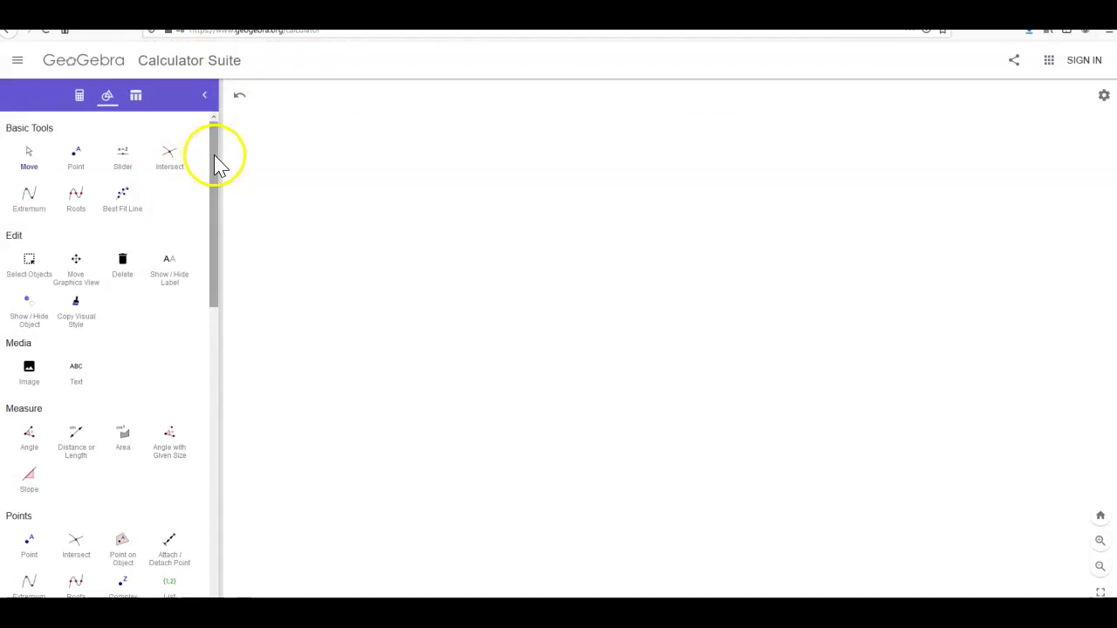
click(214, 157)
drag(214, 157, 205, 366)
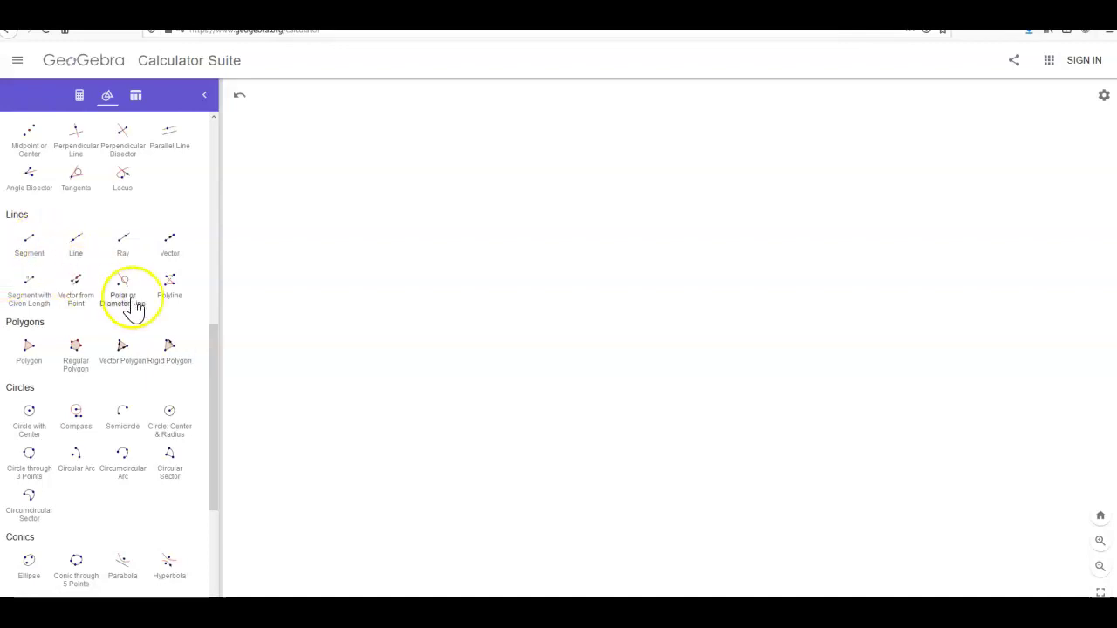
drag(212, 332, 193, 459)
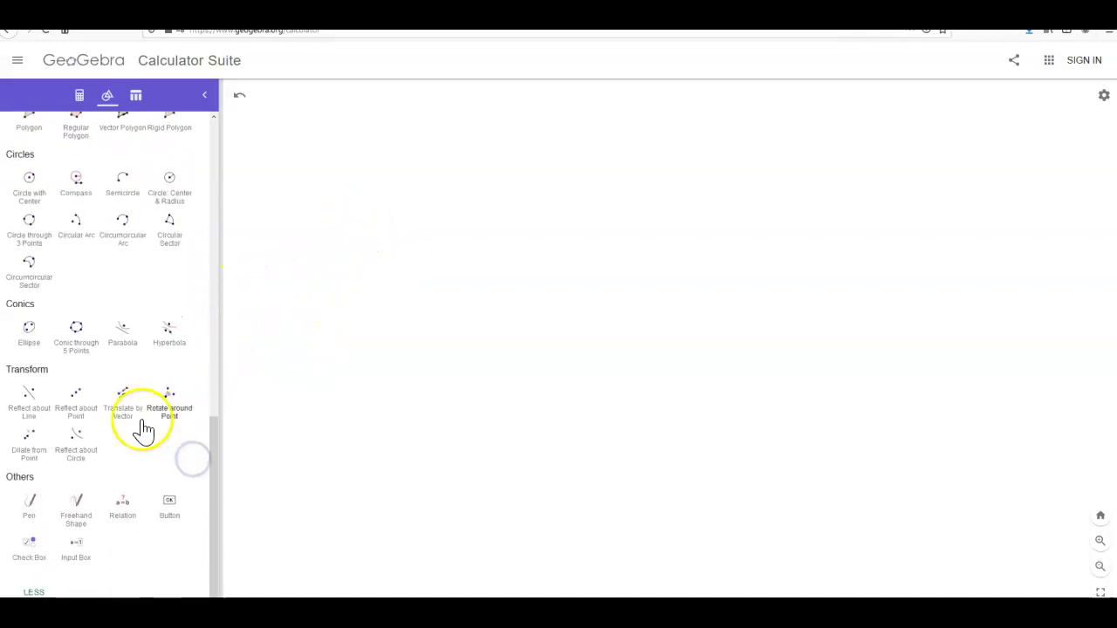
Draw a freehand five-pointed star with the Pen tool in the upper left of the drawing area.
click(30, 515)
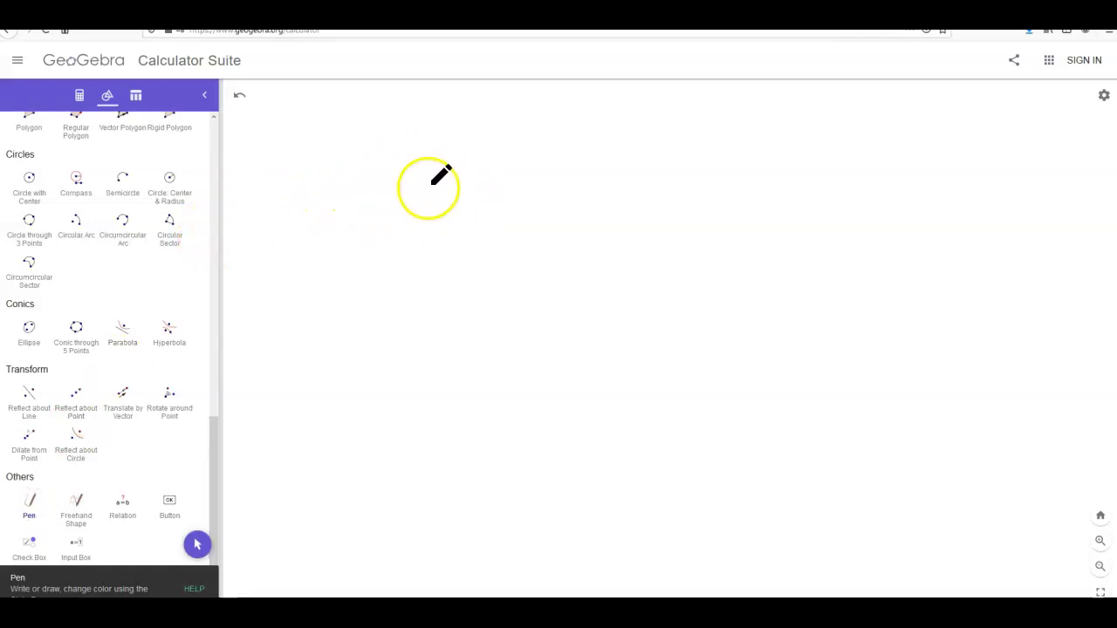
click(315, 199)
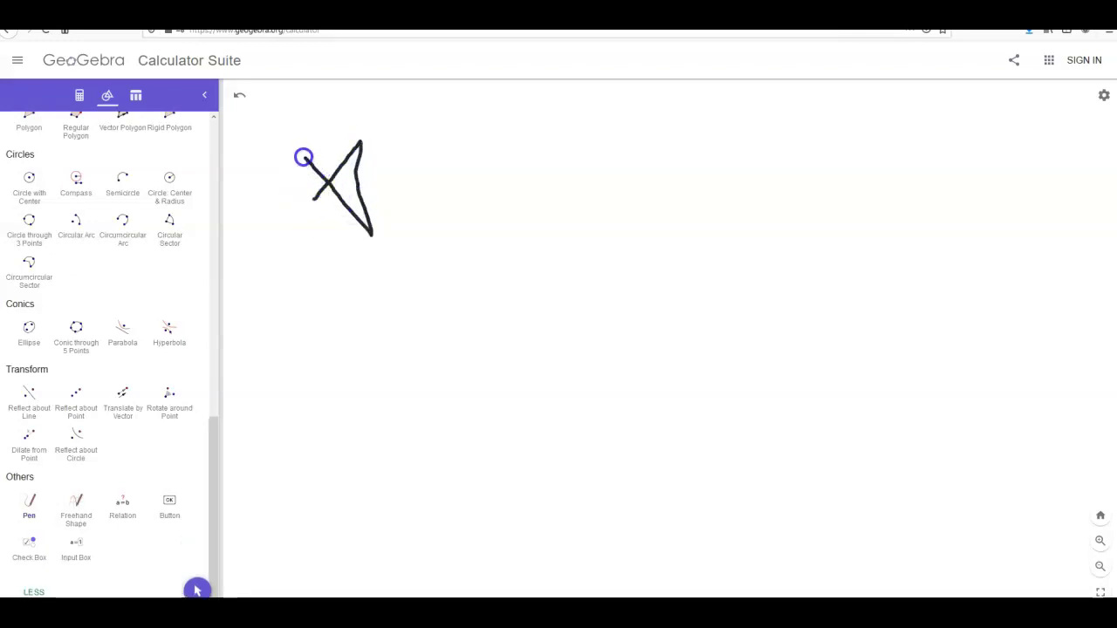
drag(340, 185, 303, 209)
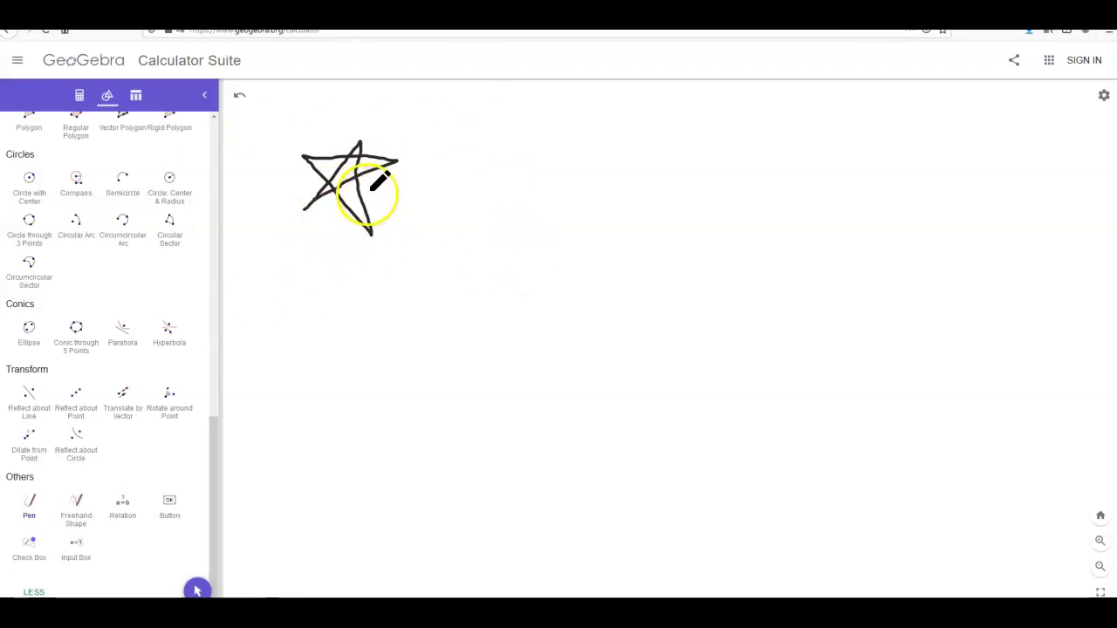
Draw a second five-pointed star beside the freehand one from five connected straight segments with the Segment tool.
drag(210, 511, 217, 432)
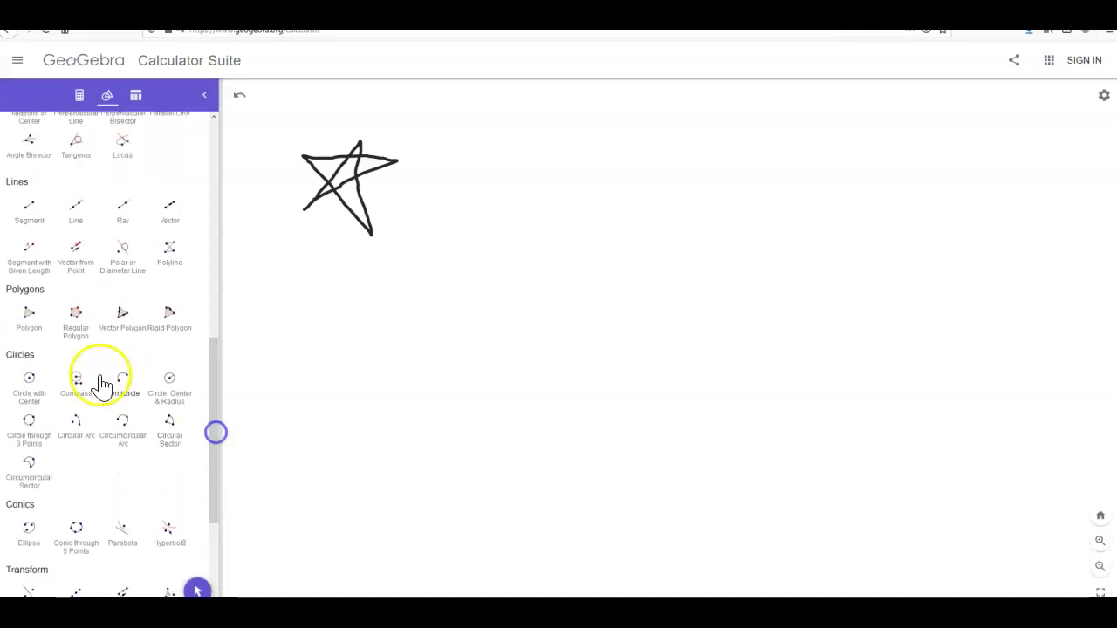
click(30, 207)
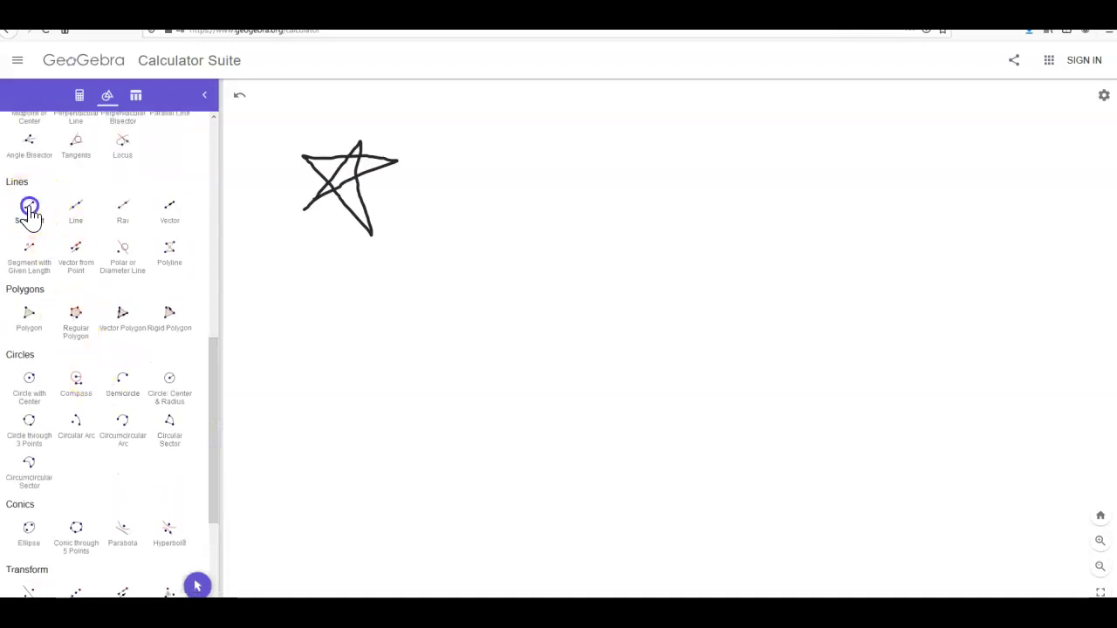
click(498, 214)
click(548, 131)
drag(549, 135, 601, 159)
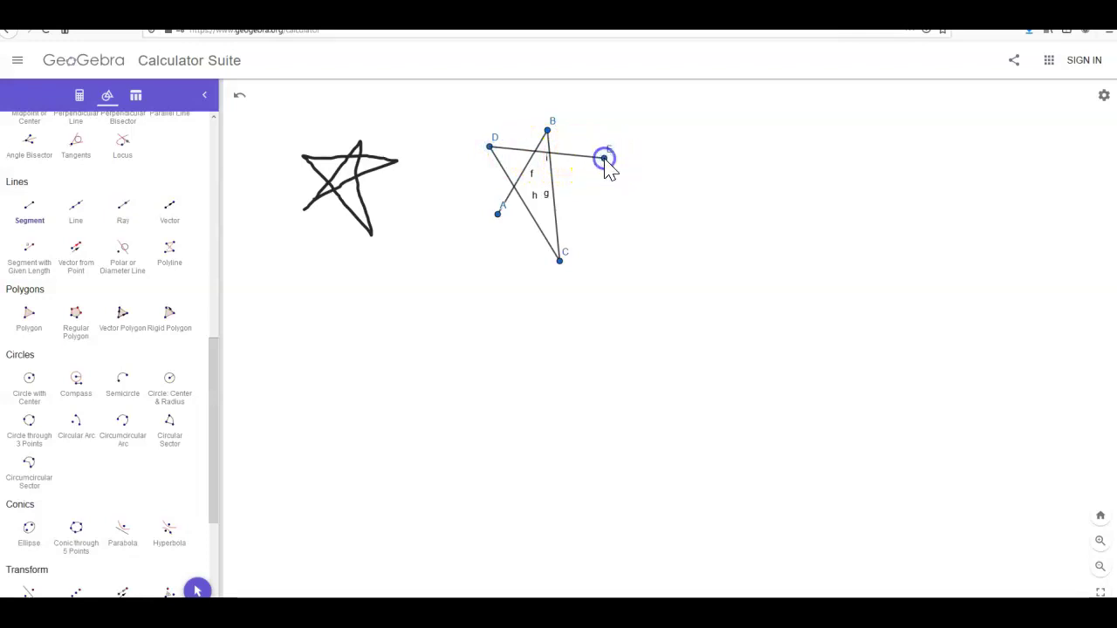
click(499, 215)
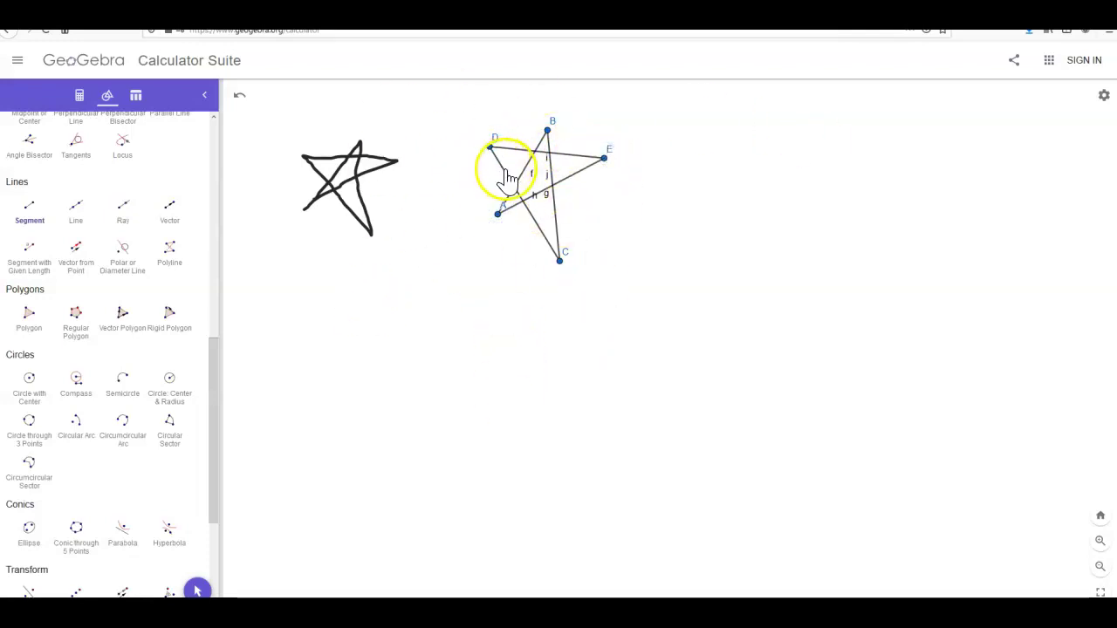
Reposition the corner points of the segment star with the Move tool to make its shape more even and symmetrical.
drag(212, 370, 209, 160)
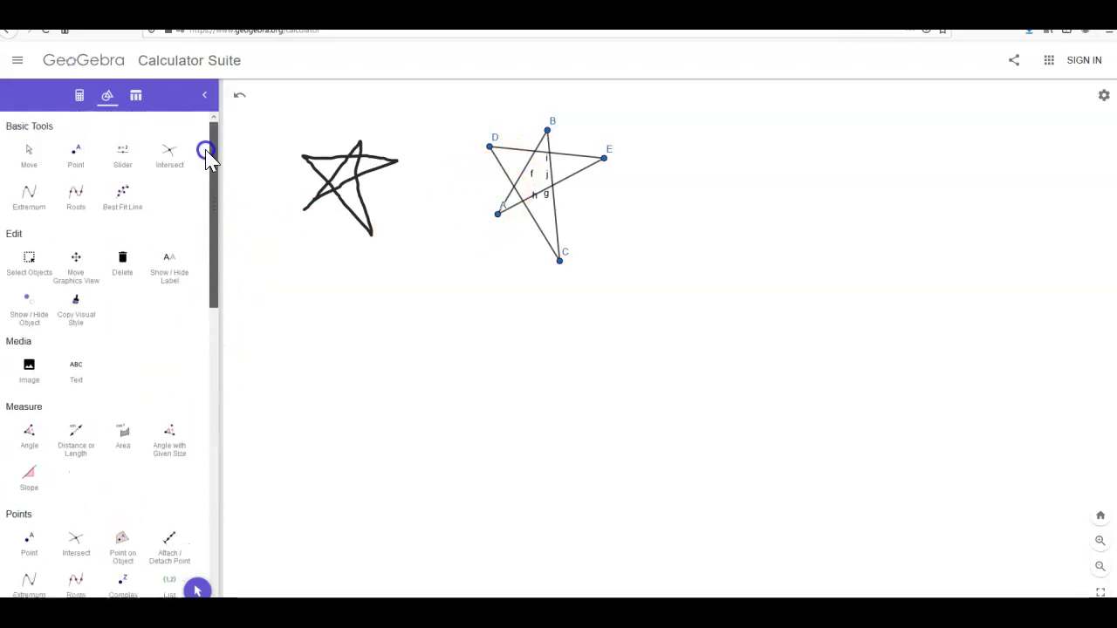
click(27, 157)
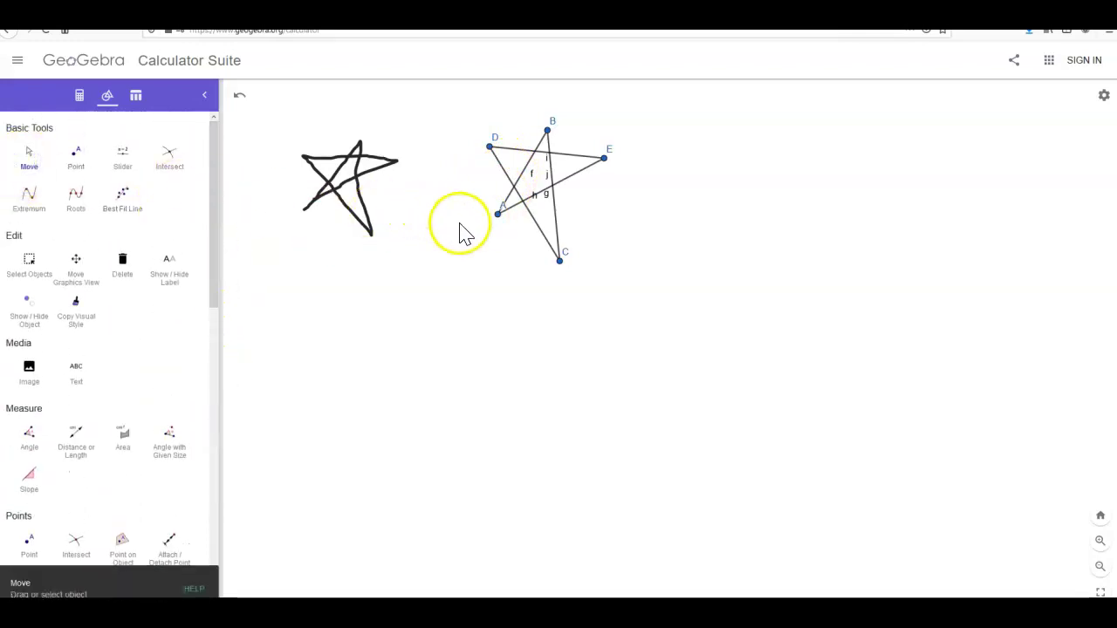
drag(503, 220, 482, 237)
drag(559, 260, 599, 234)
drag(476, 246, 499, 234)
drag(604, 158, 602, 145)
drag(491, 159, 597, 168)
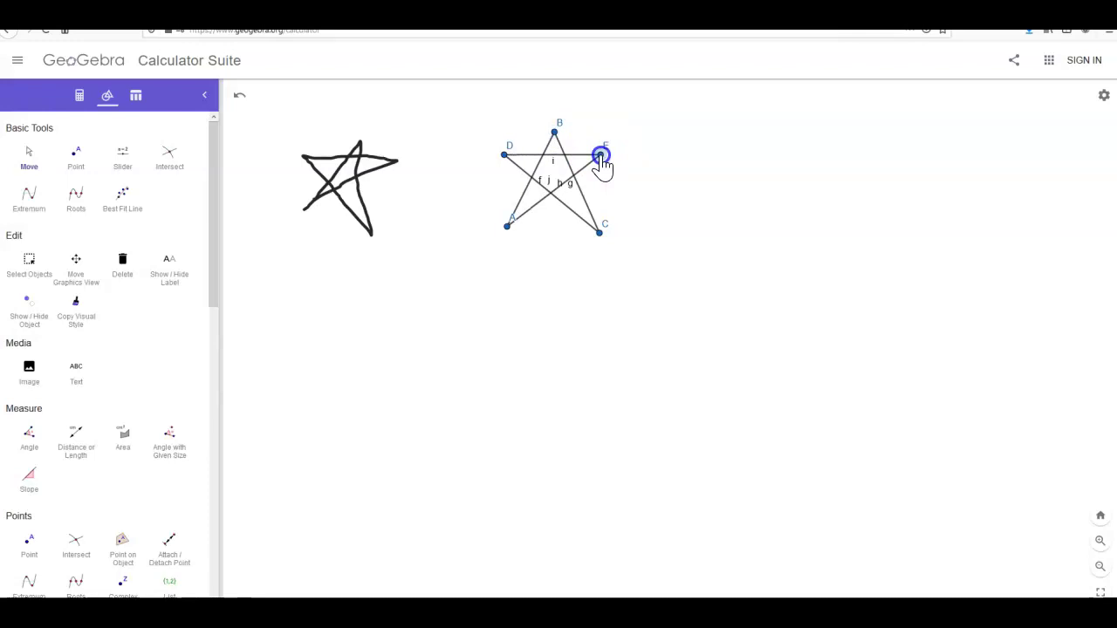
drag(605, 234, 596, 240)
drag(508, 226, 519, 225)
drag(505, 156, 519, 162)
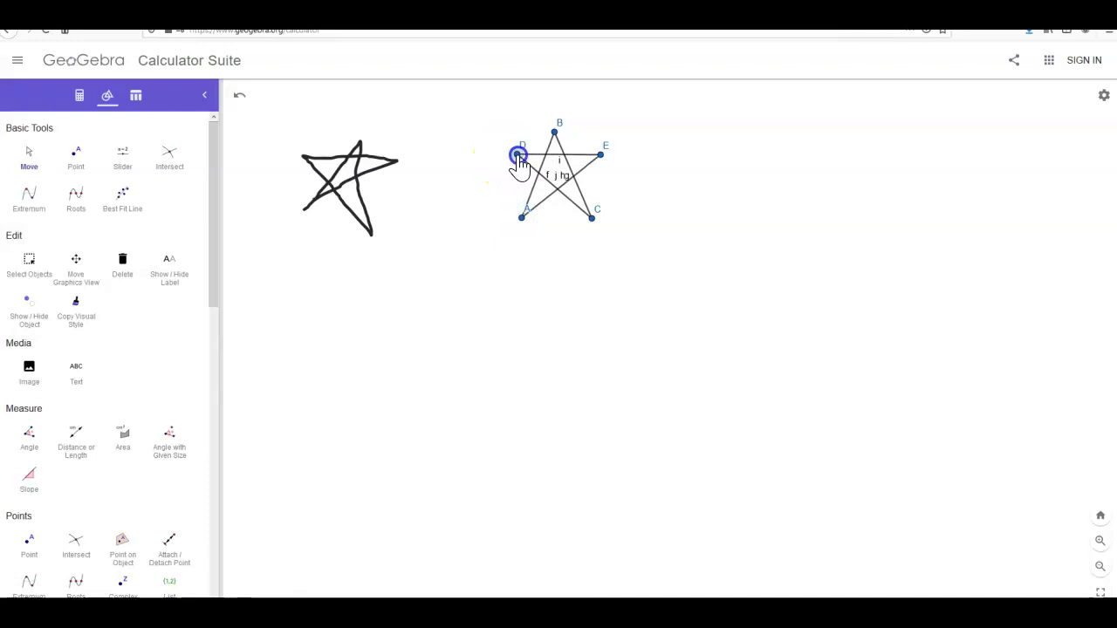
click(592, 218)
click(576, 274)
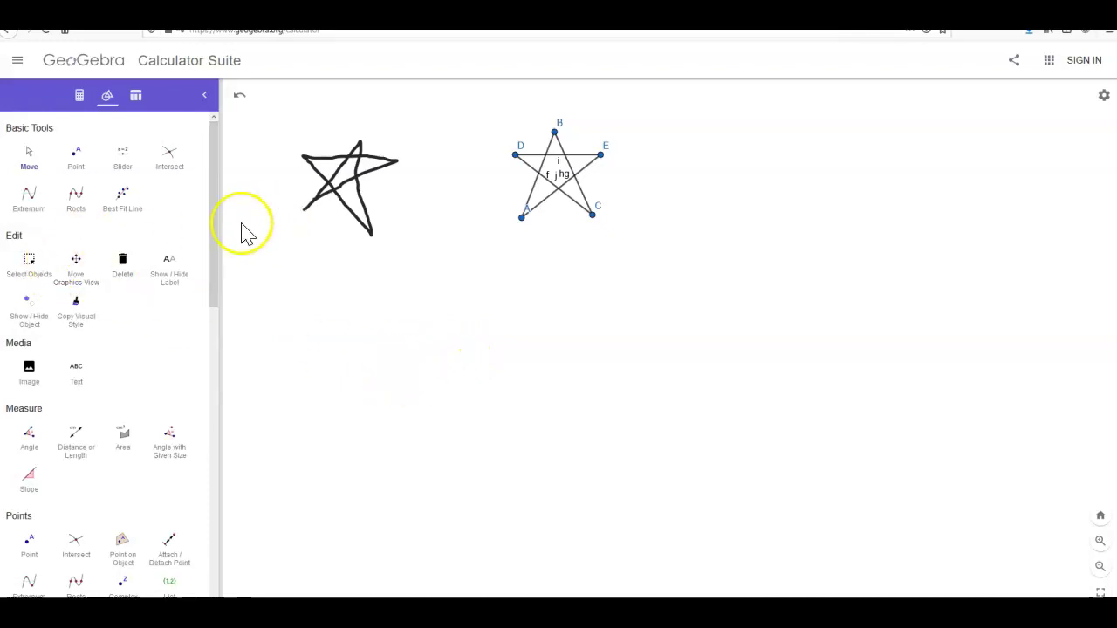
Draw a freehand circle with the Pen tool below the freehand star.
drag(215, 219, 210, 277)
scroll(169, 474, down, 10)
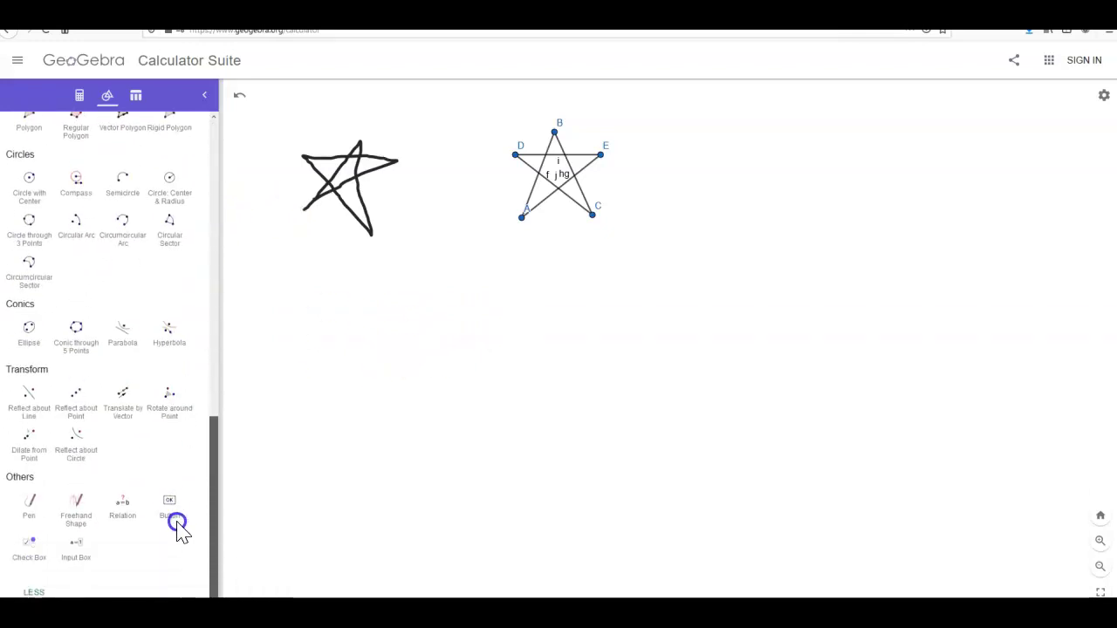
click(32, 521)
drag(343, 321, 369, 311)
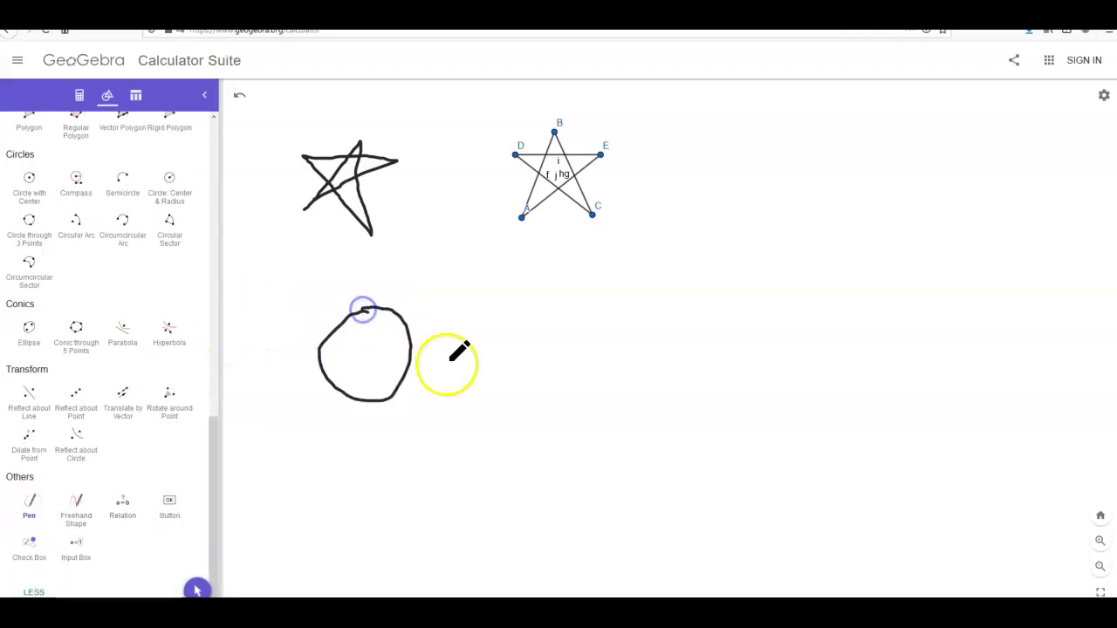
Draw a circle below the segment star with the Circle with Center tool by placing its centre and a point on its edge.
click(24, 199)
click(559, 344)
click(524, 329)
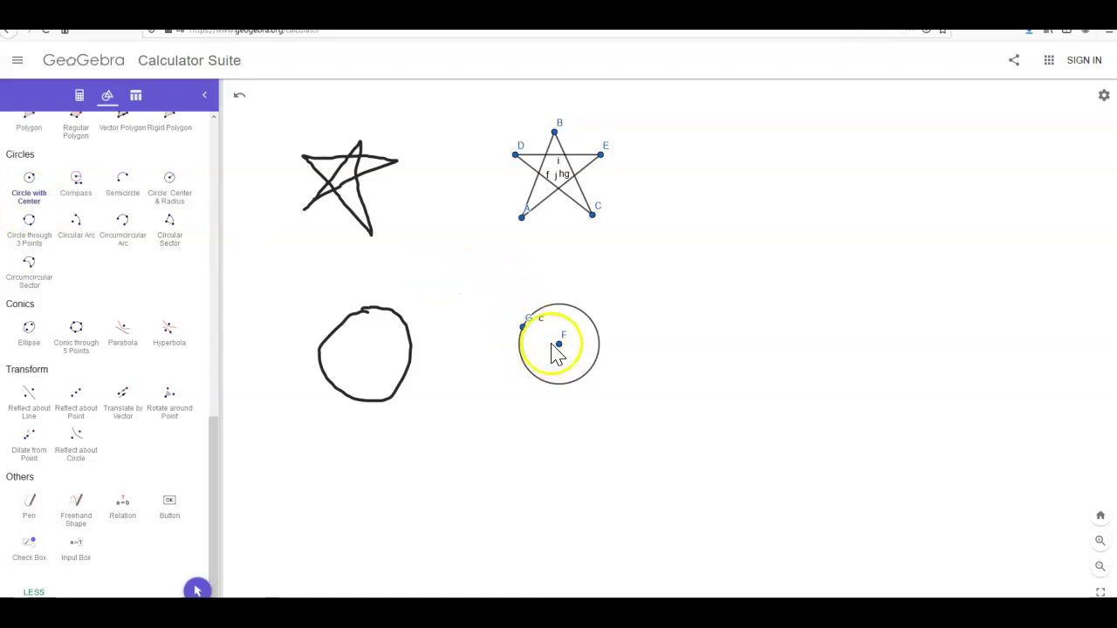
Sketch a circle below the pen circle, a slanted ellipse beside it and a small circle inside the pen circle with the Freehand Shape tool.
click(81, 524)
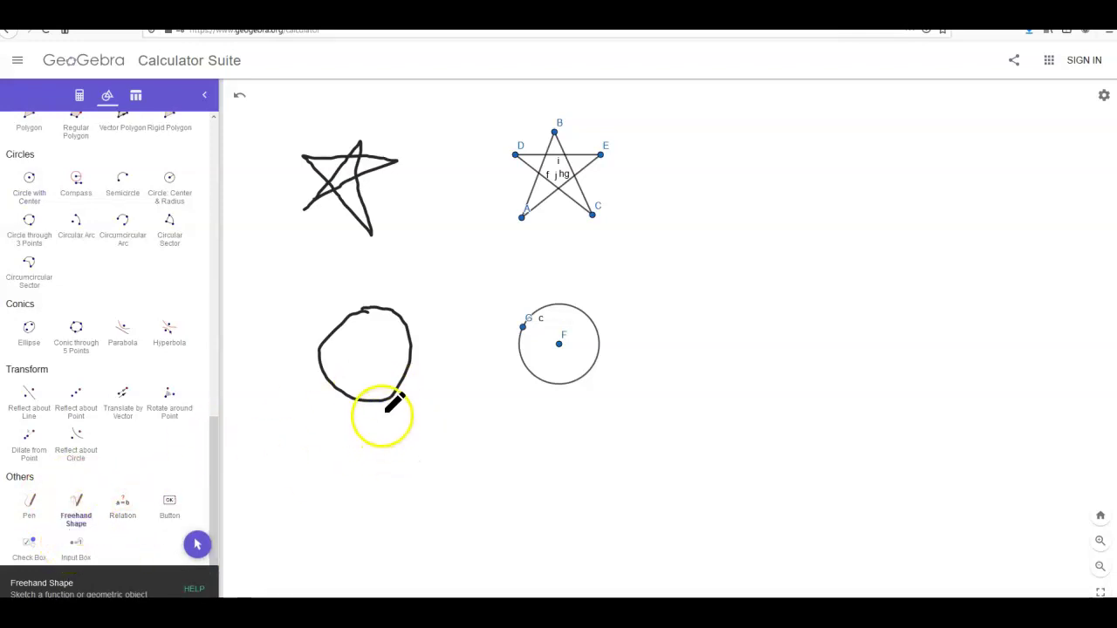
mouse_move(381, 428)
mouse_down()
mouse_move(355, 427)
mouse_move(370, 423)
mouse_up()
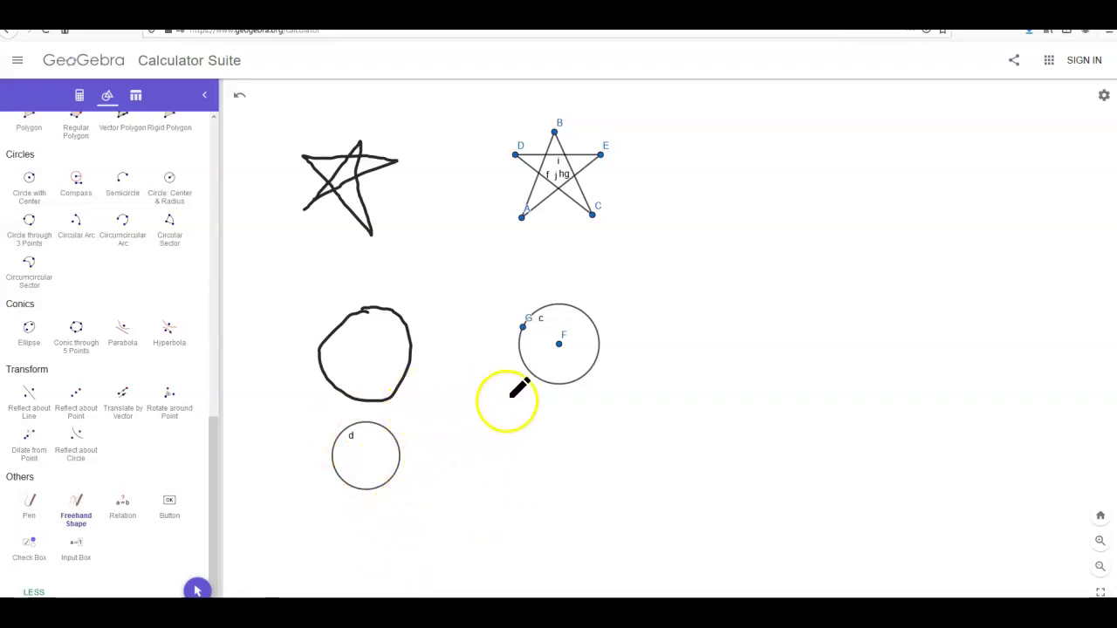
drag(501, 402, 504, 400)
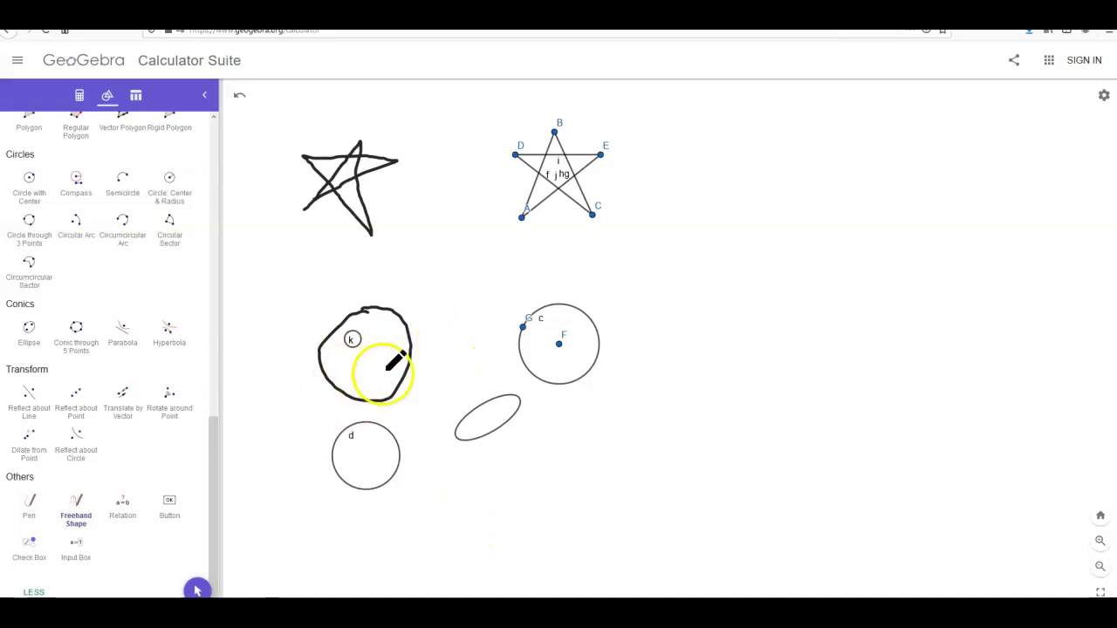
click(27, 513)
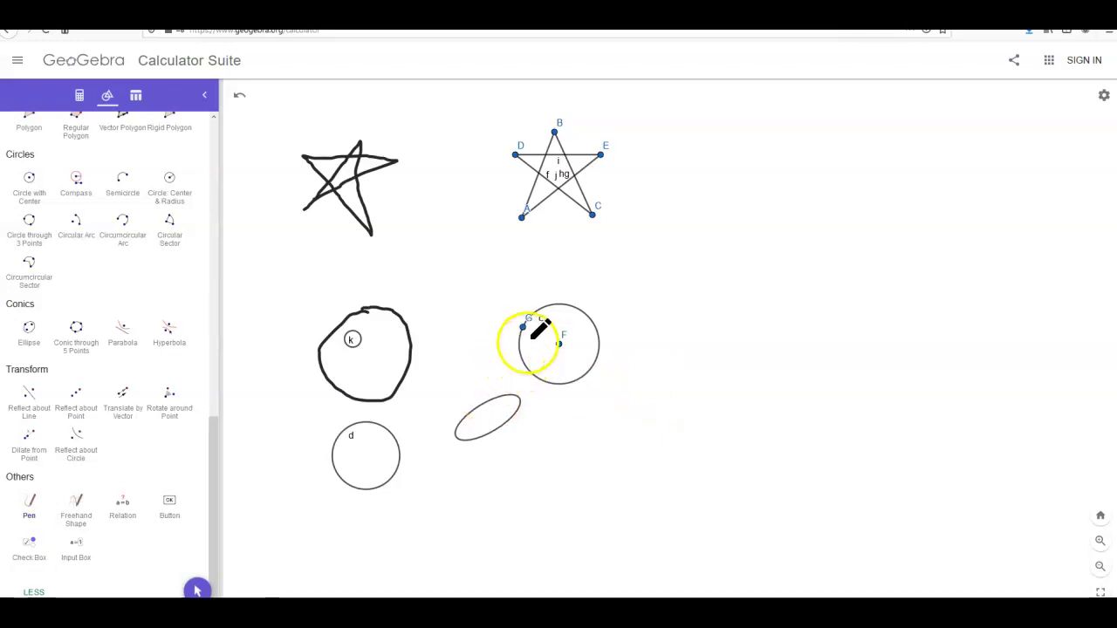
Undo all the circles and the ellipse drawn below the two stars, and activate the Delete tool.
click(235, 99)
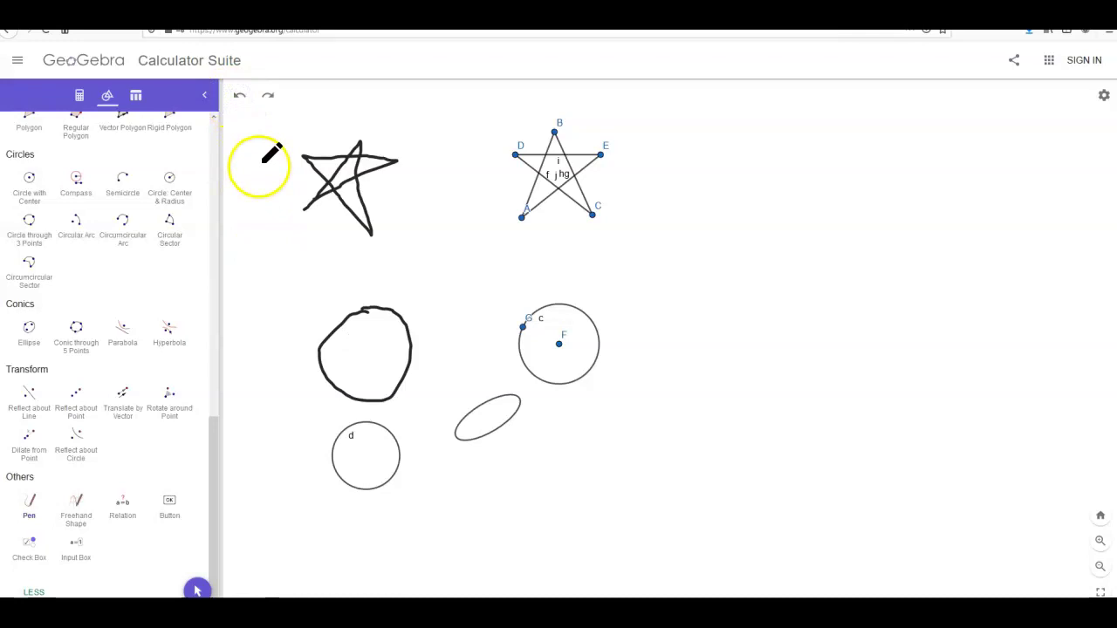
click(236, 100)
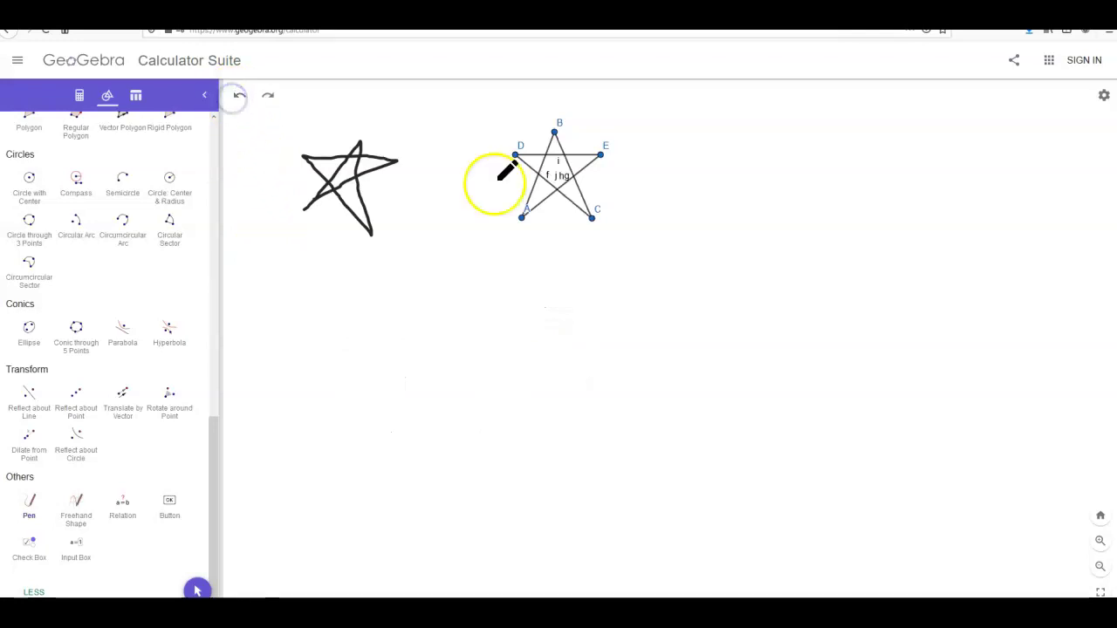
drag(216, 469, 199, 175)
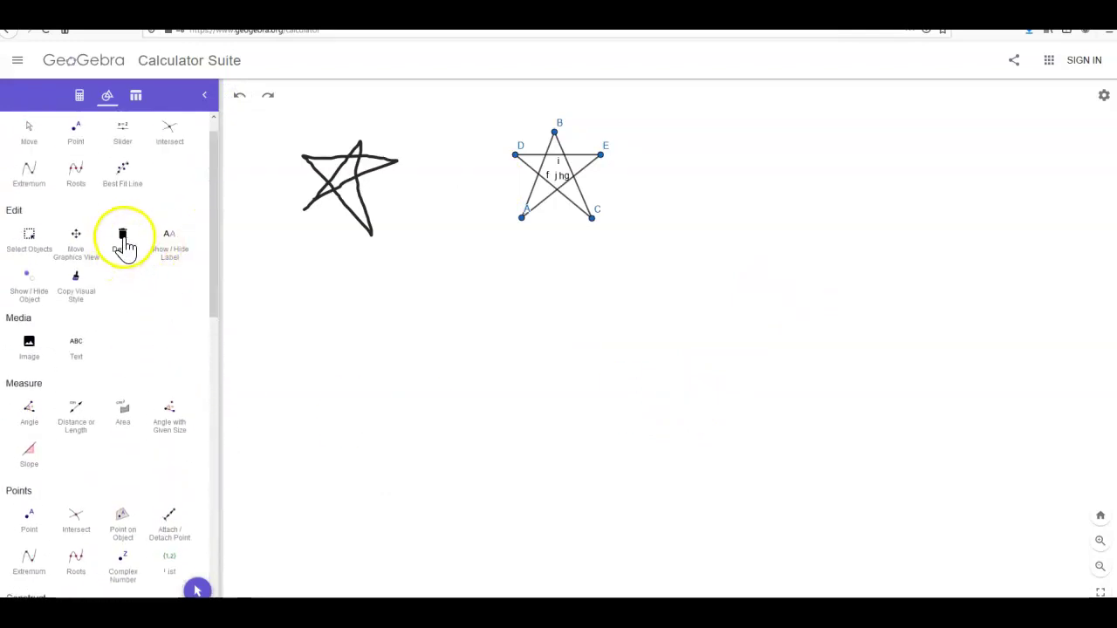
click(125, 252)
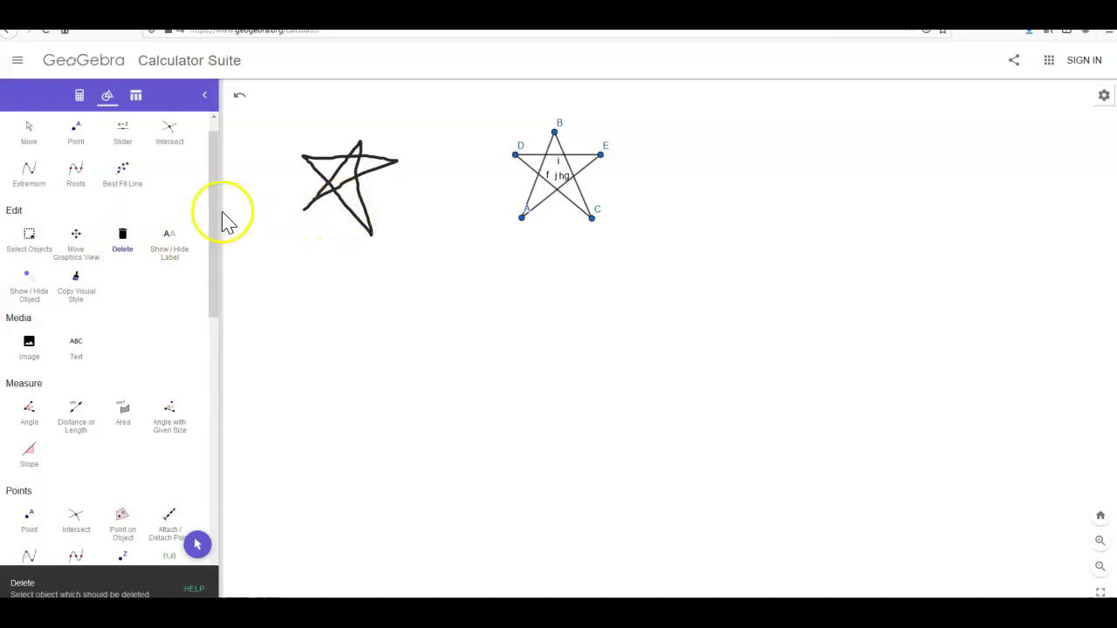
Draw a wide ellipse and a second overlapping one below the stars with the Ellipse tool, each from two foci and a point on the curve.
drag(214, 246, 204, 531)
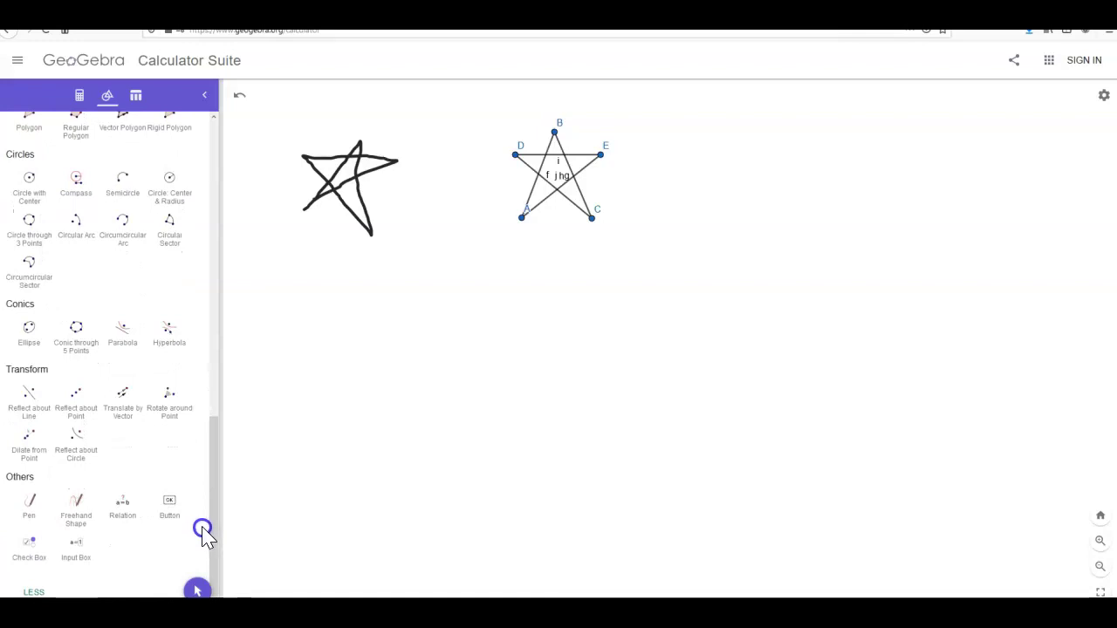
click(26, 338)
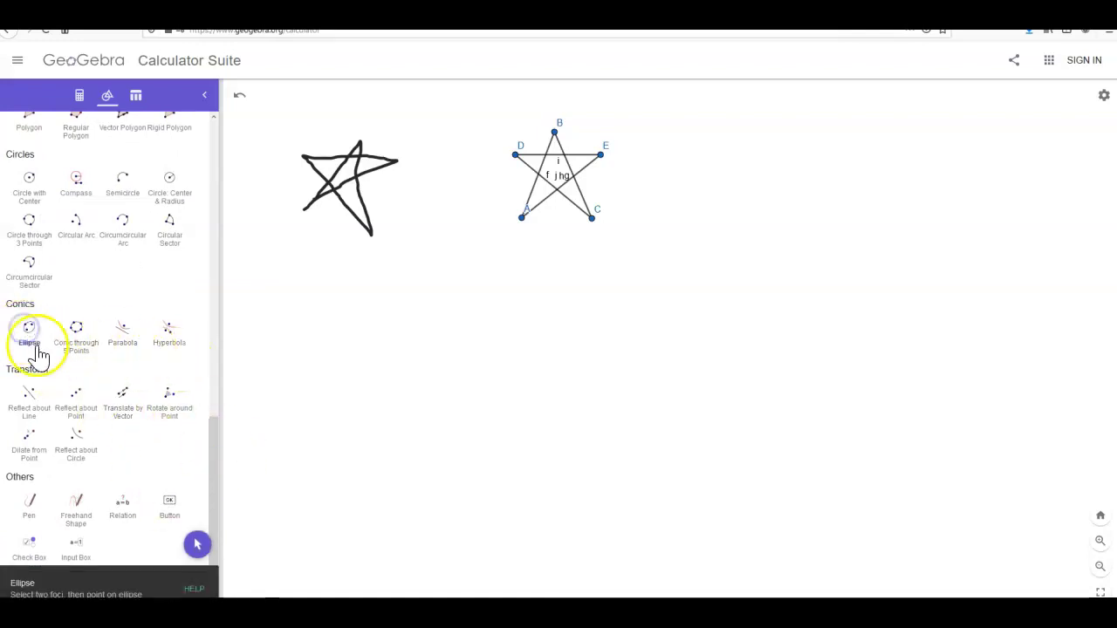
click(330, 344)
click(566, 337)
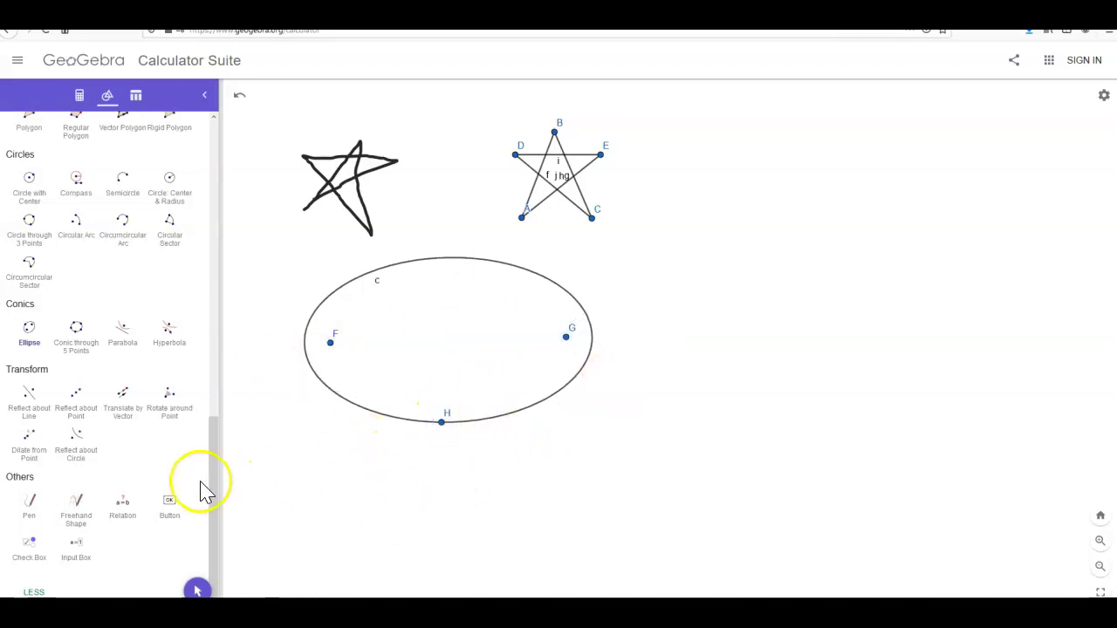
click(304, 434)
click(372, 359)
click(430, 468)
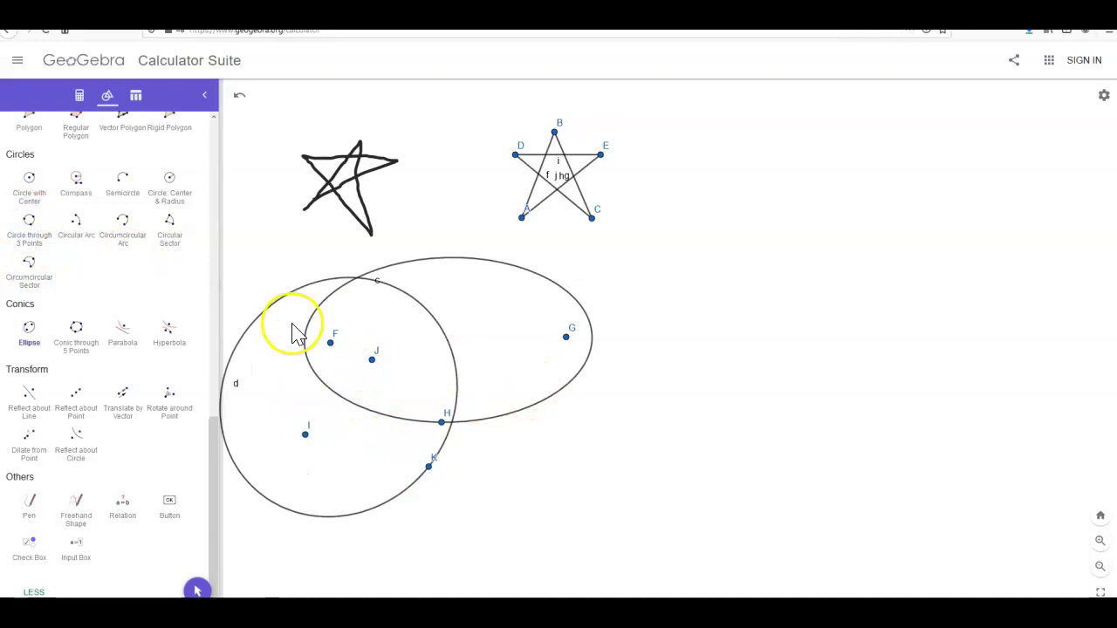
Undo both ellipses drawn below the stars.
click(239, 105)
click(239, 105)
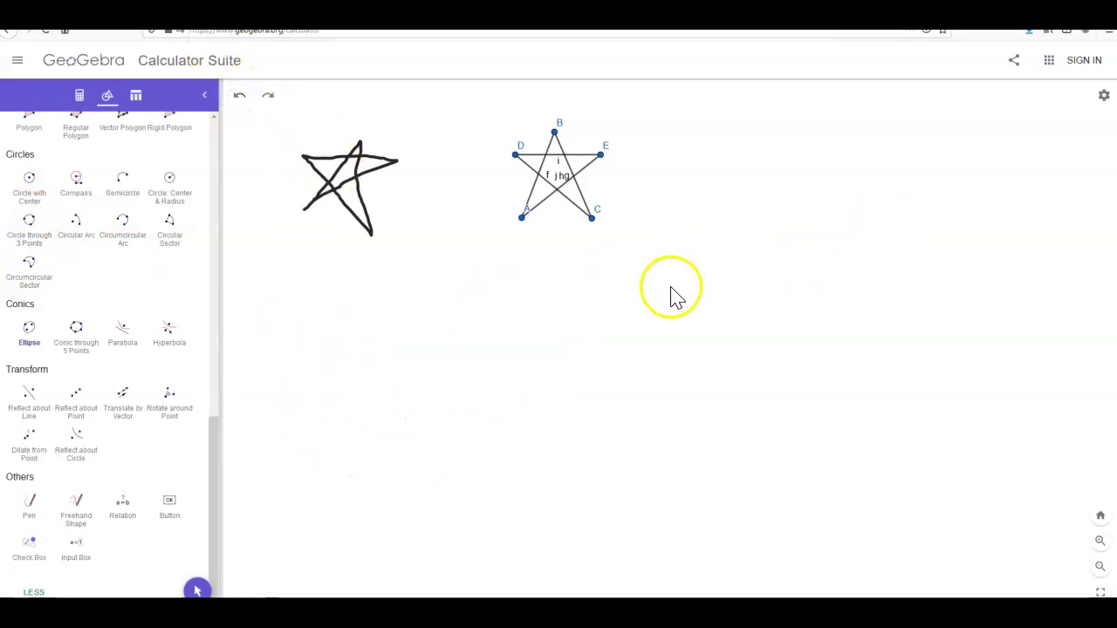
mouse_move(219, 433)
mouse_down()
mouse_move(210, 234)
mouse_move(212, 424)
mouse_up()
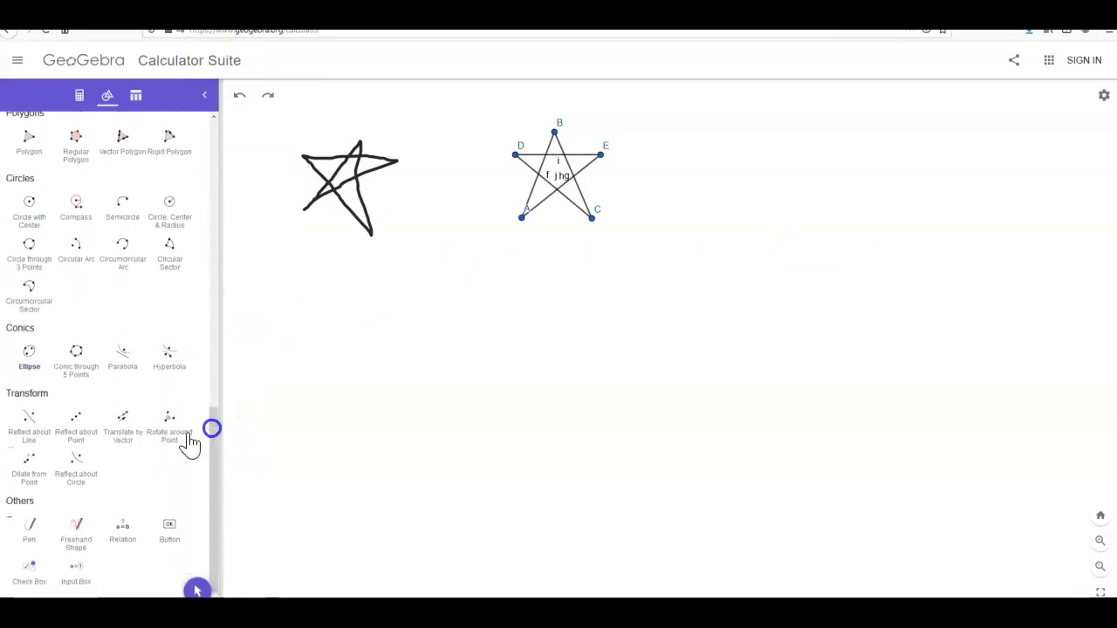
click(356, 181)
click(251, 457)
Select the freehand star with the Move tool and change its colour to green.
drag(216, 487, 206, 174)
click(24, 155)
click(361, 179)
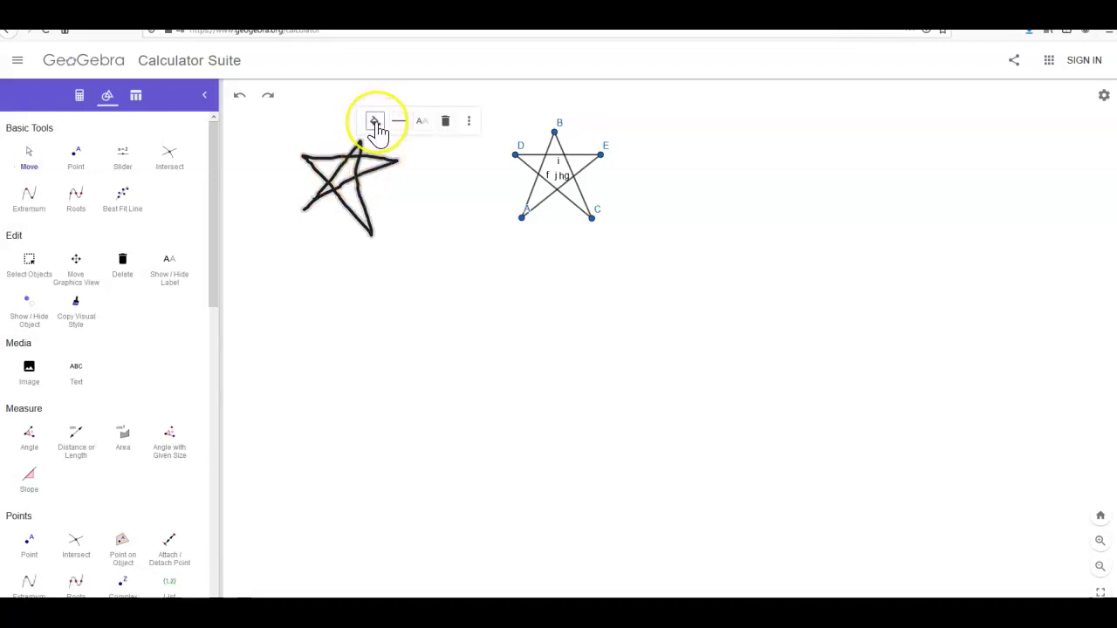
click(468, 124)
click(467, 126)
click(375, 122)
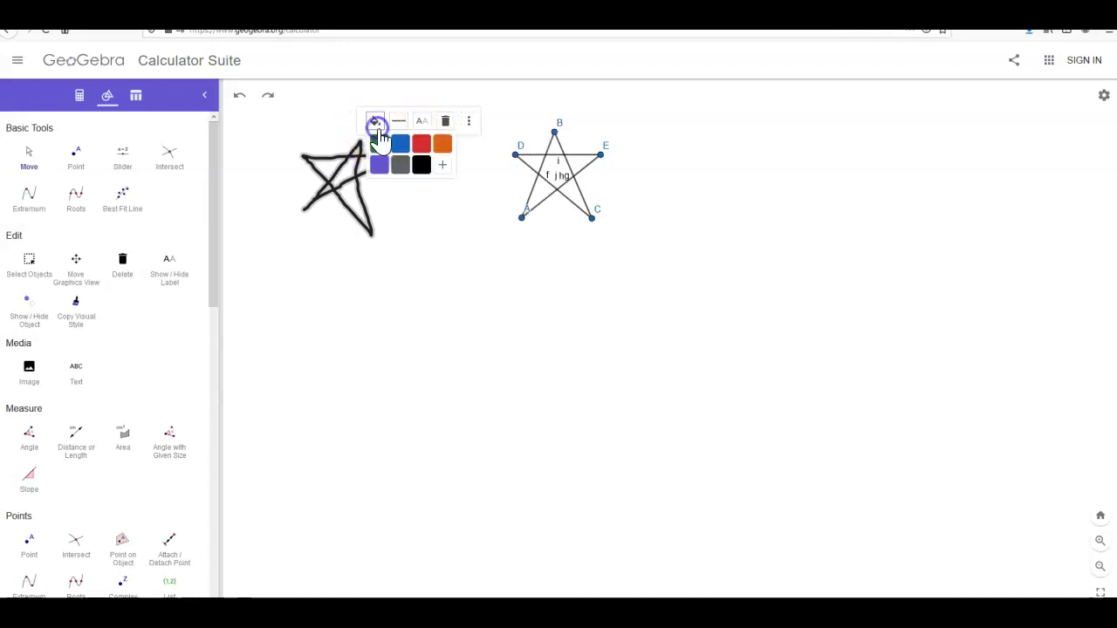
click(381, 144)
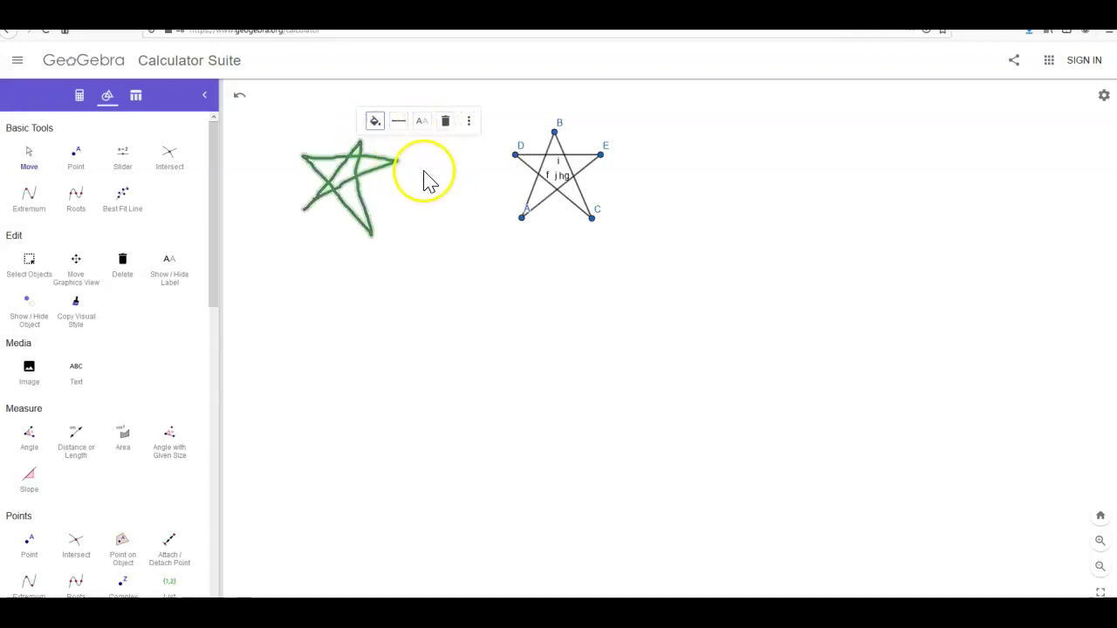